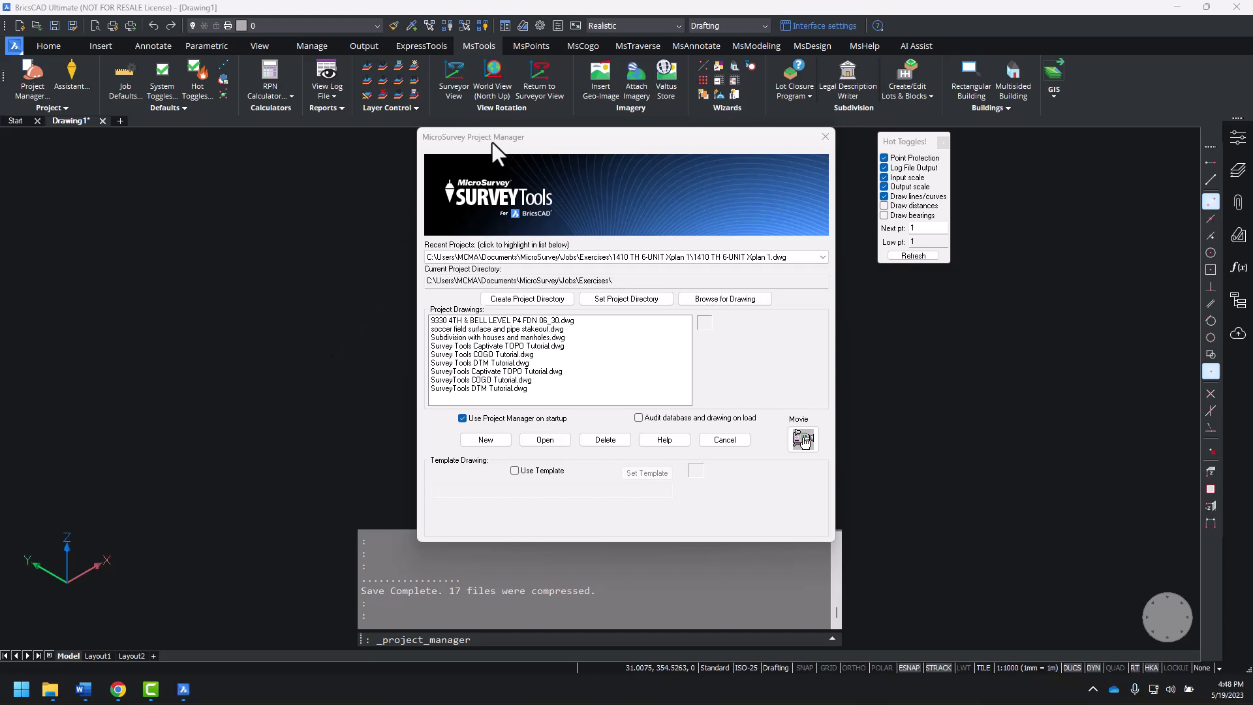
Step: Open 9330 4TH & BELL LEVEL P4 FDN 06_30.dwg from the project's drawing list
click(526, 321)
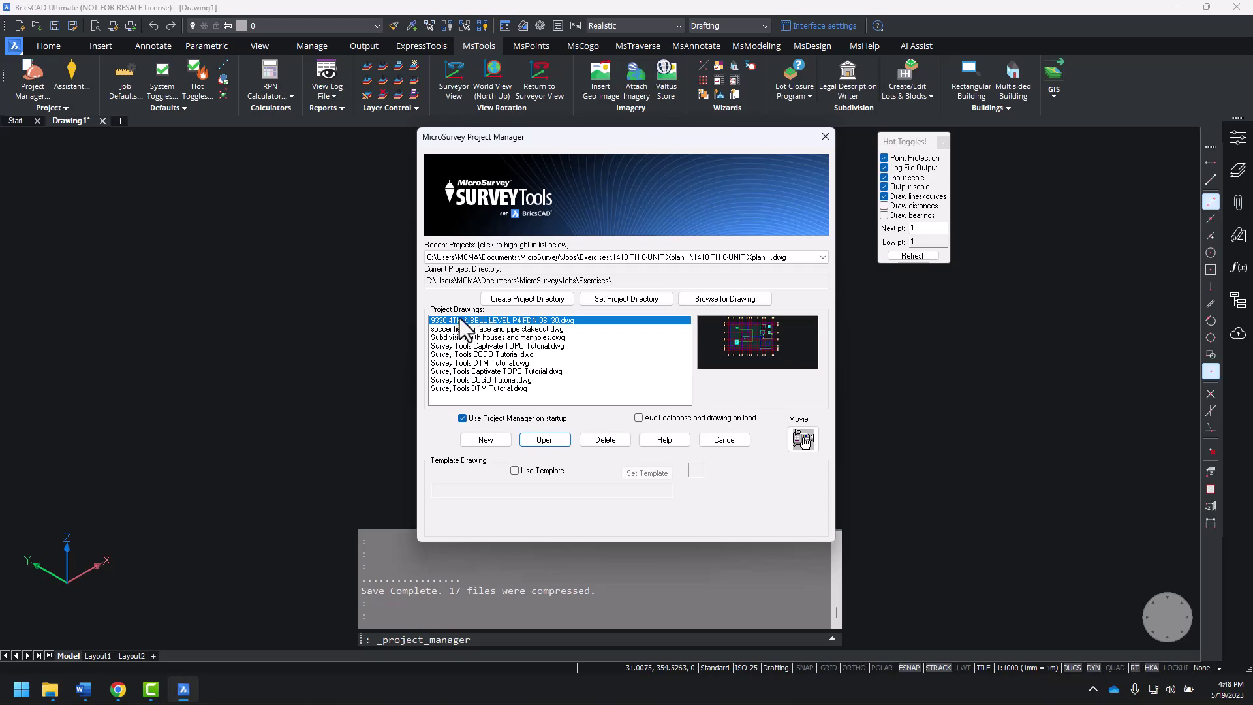
click(545, 440)
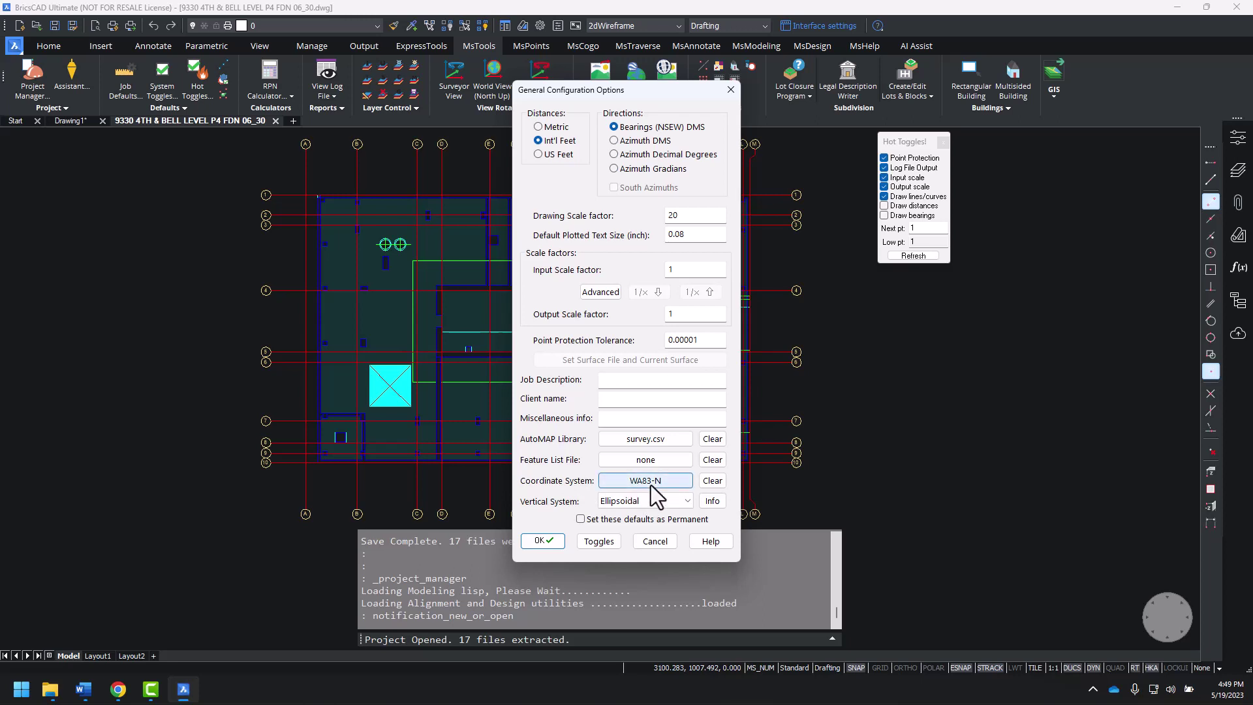
Step: Clear the WA83-N coordinate system to none and accept the configuration options
click(713, 480)
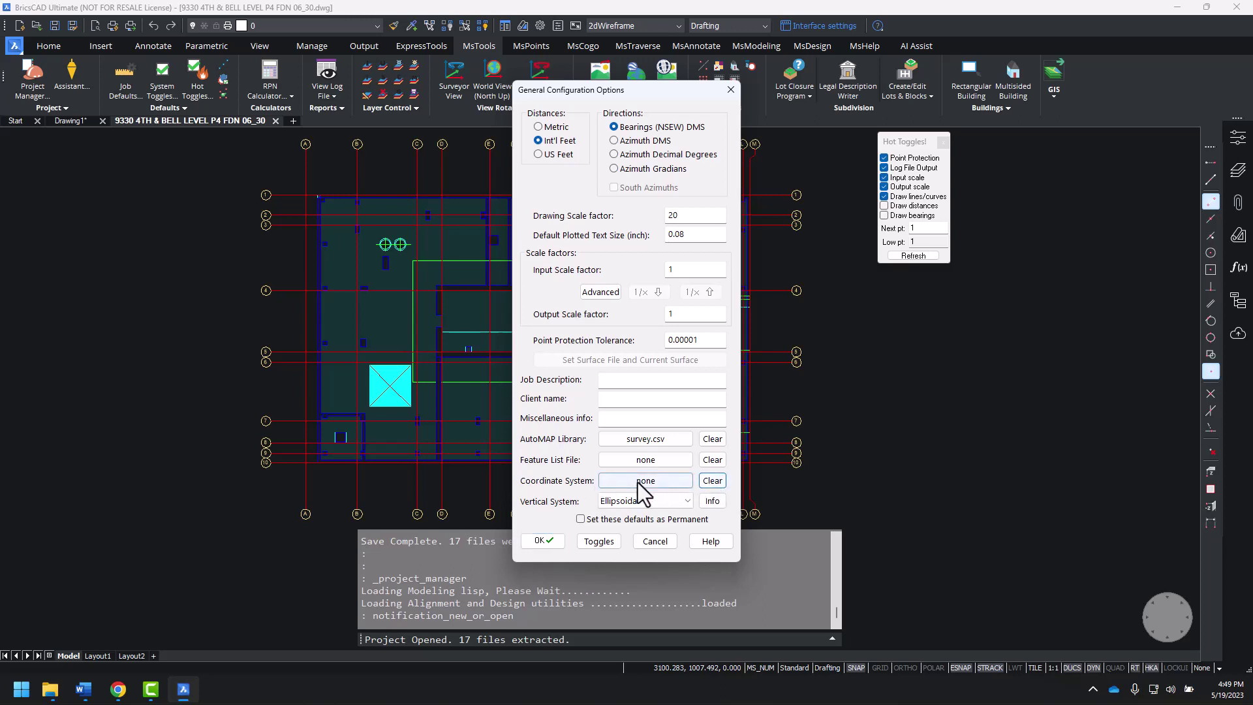
click(542, 540)
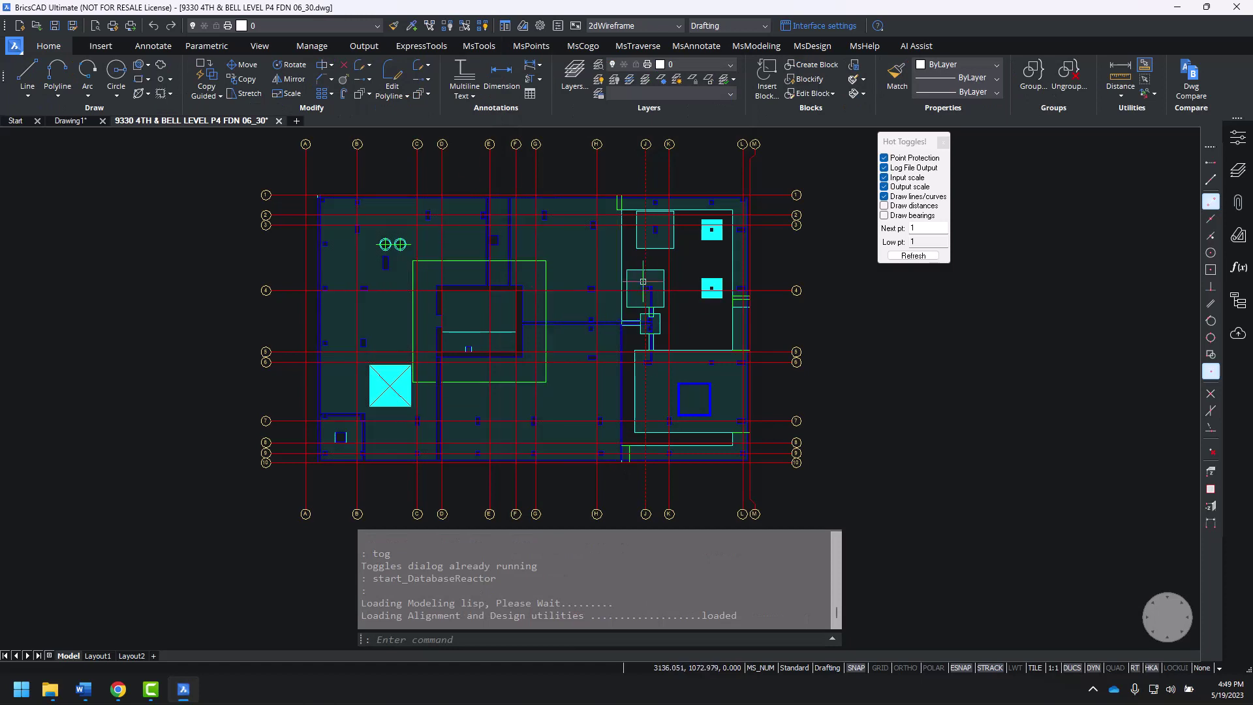
Step: Save, then run the Drawing Cleanup Wizard to delete hatches and dimensions and purge unused layers
middle_drag(850, 282, 833, 283)
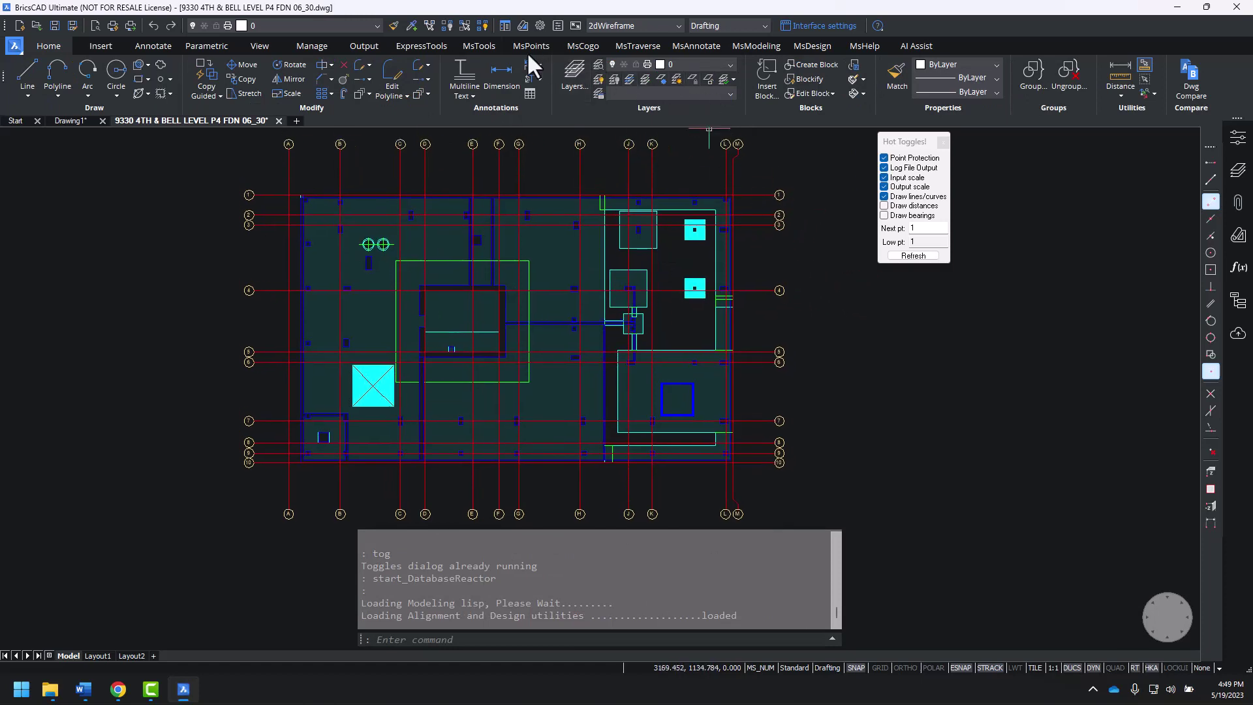
click(481, 46)
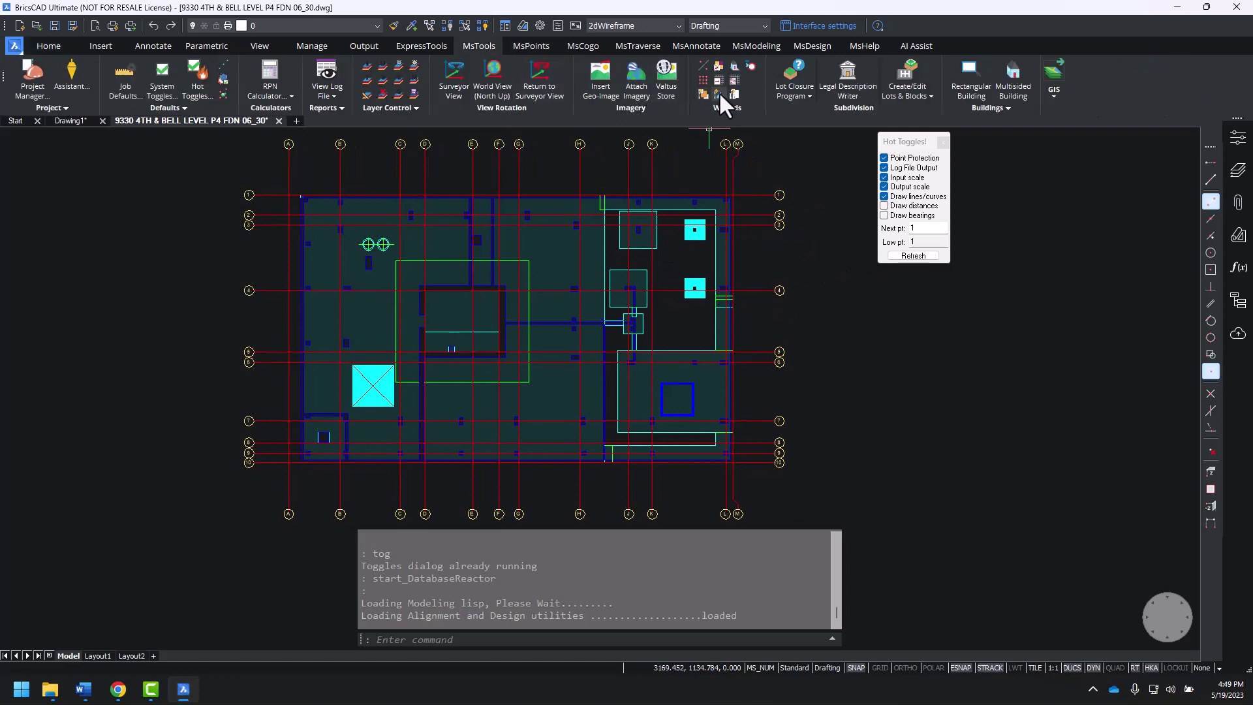
click(718, 94)
click(647, 372)
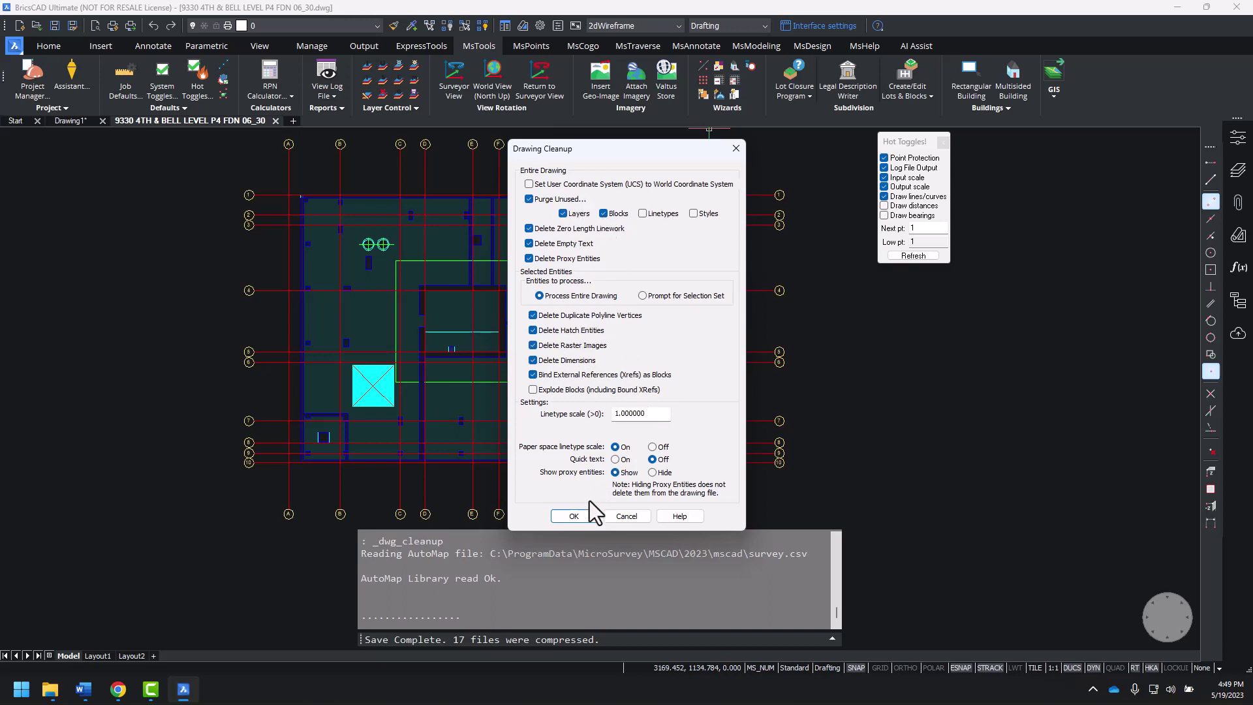
click(575, 516)
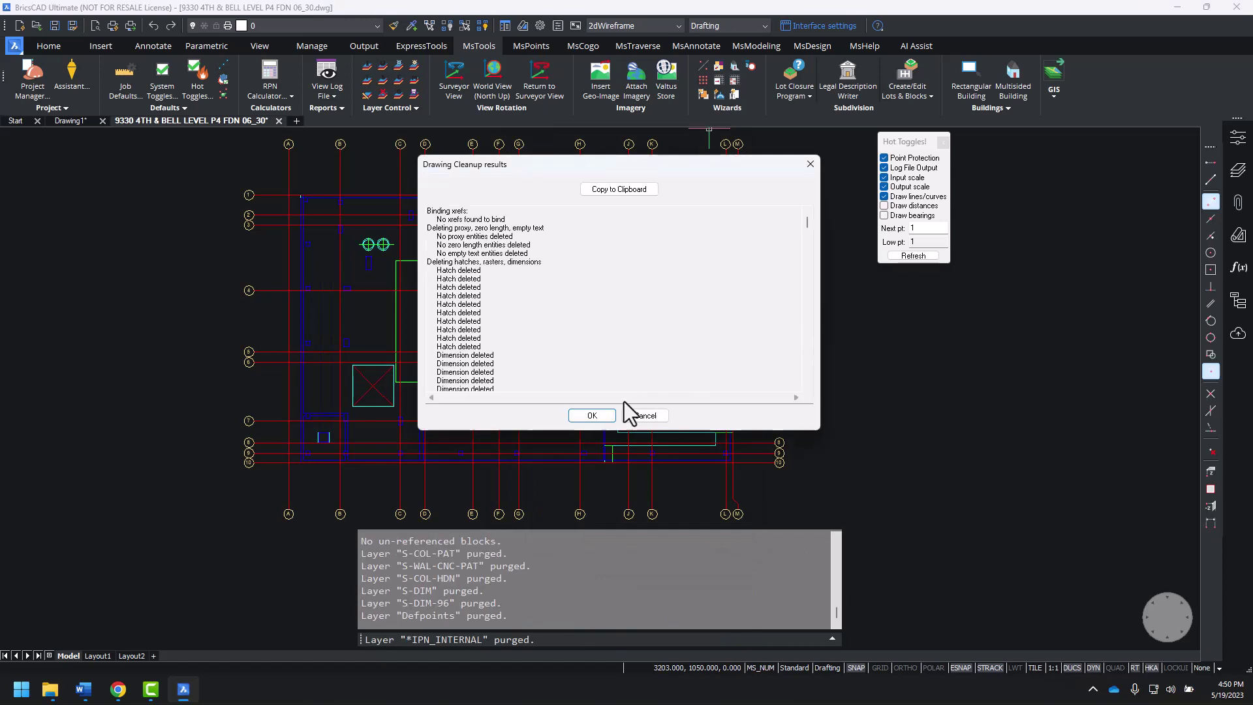
click(592, 416)
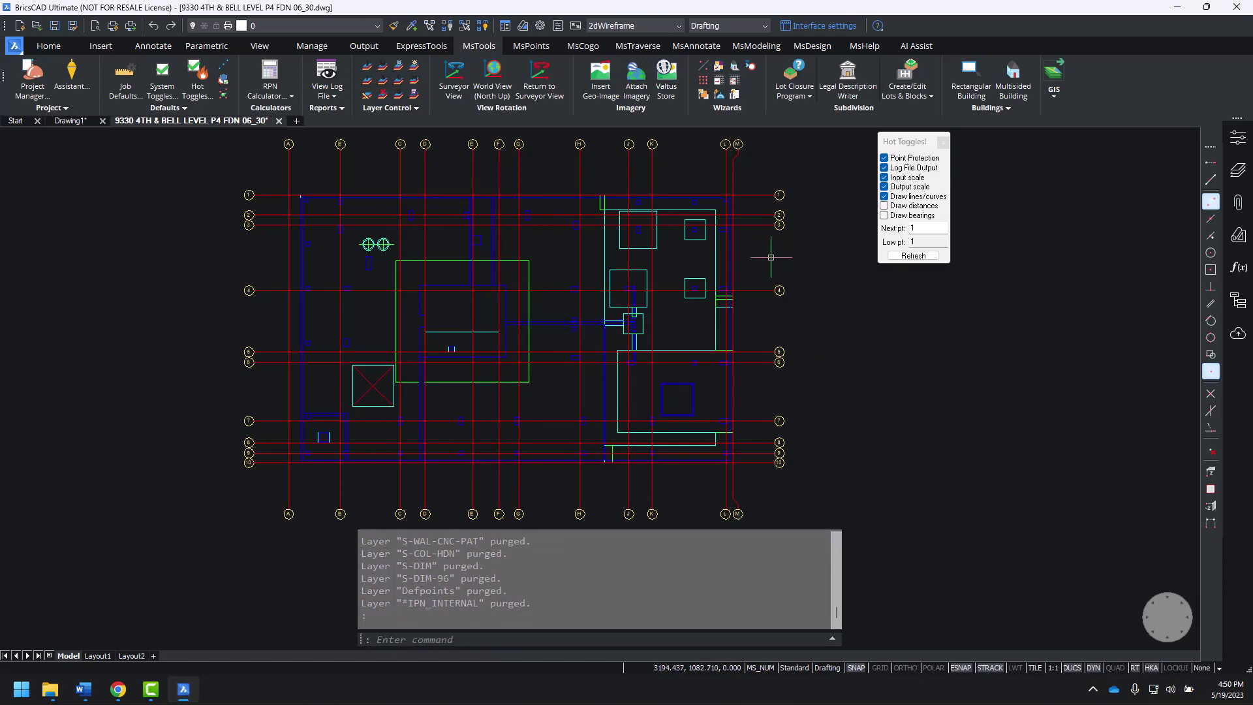
Step: Inverse between two picked grid points, reading 105.583 at bearing S0°00'00"E
click(530, 45)
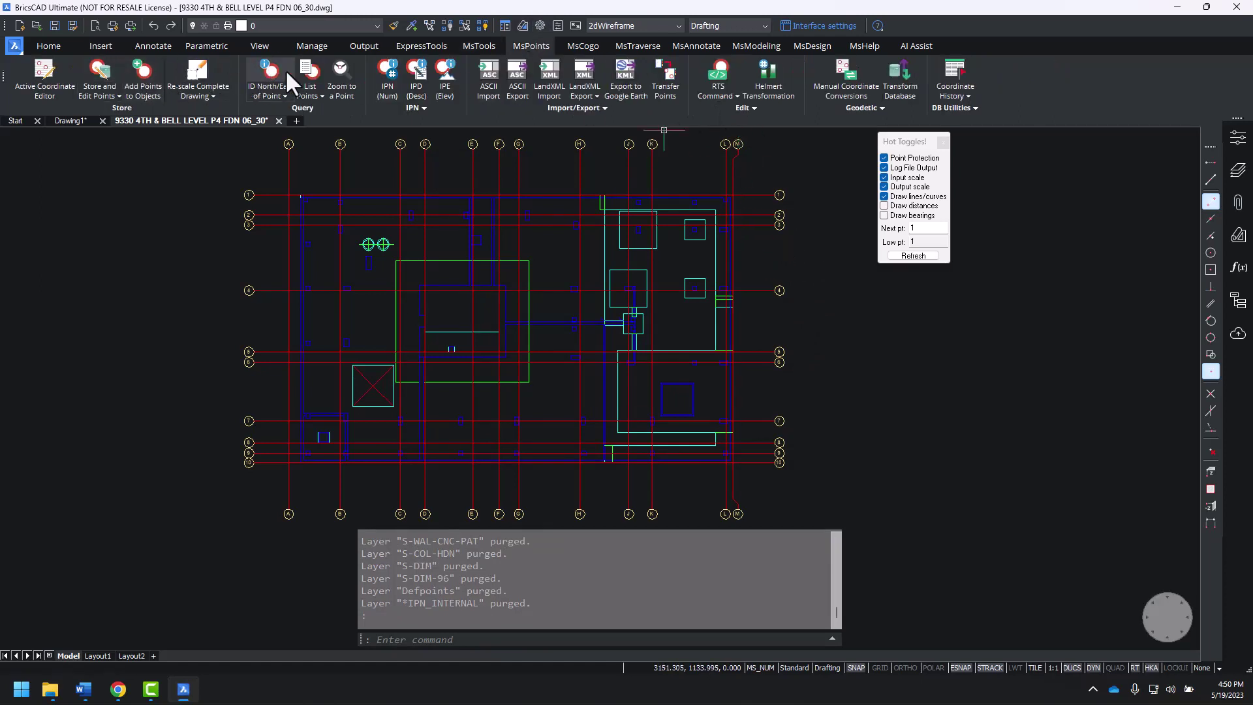
click(582, 45)
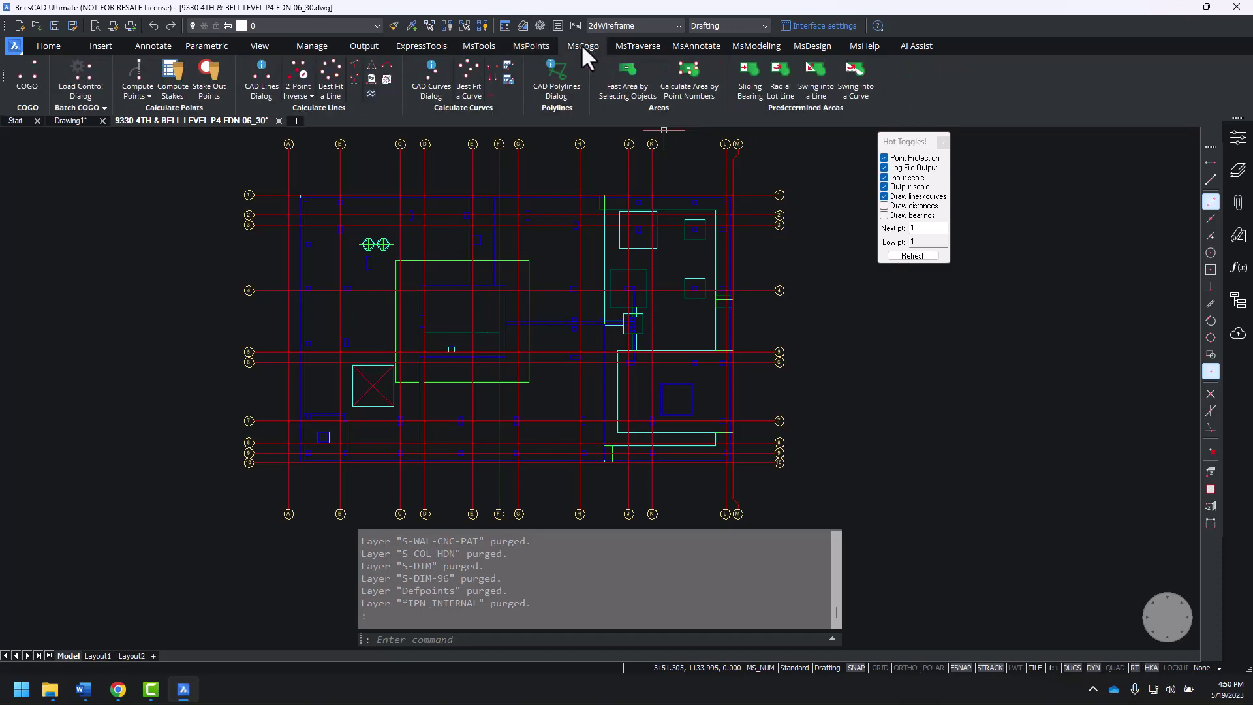
click(300, 76)
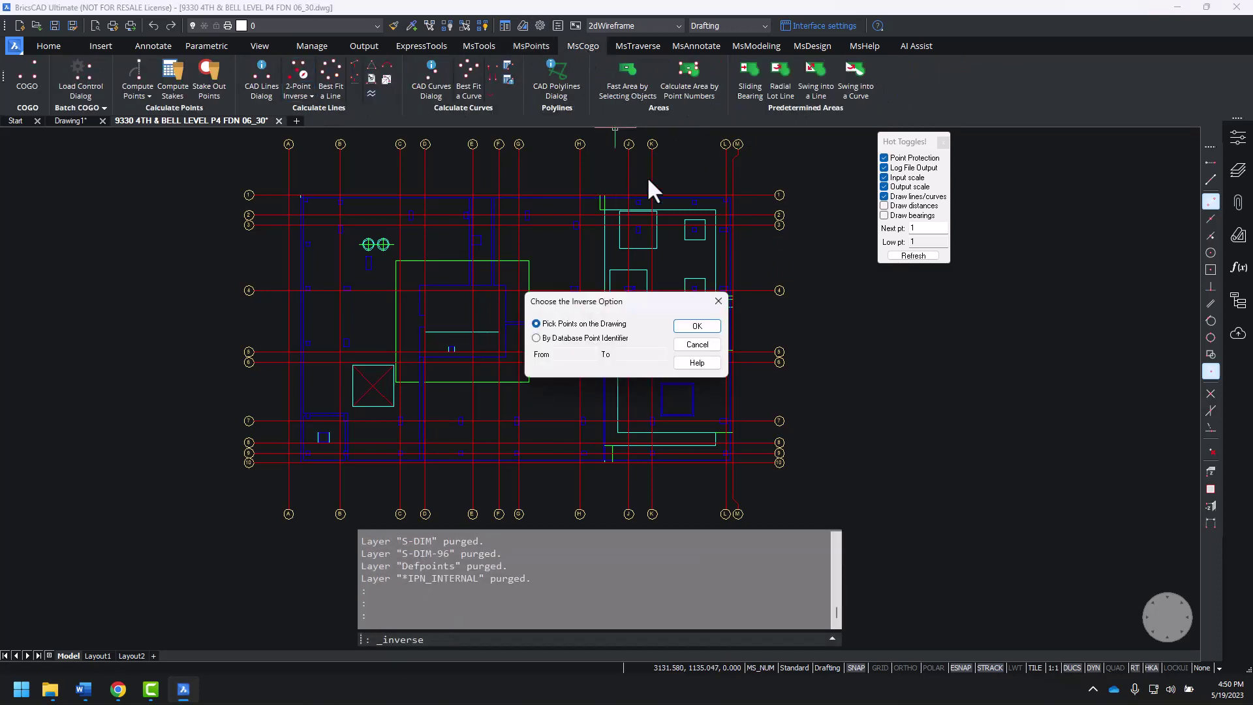
click(693, 326)
scroll(741, 201, up, 6)
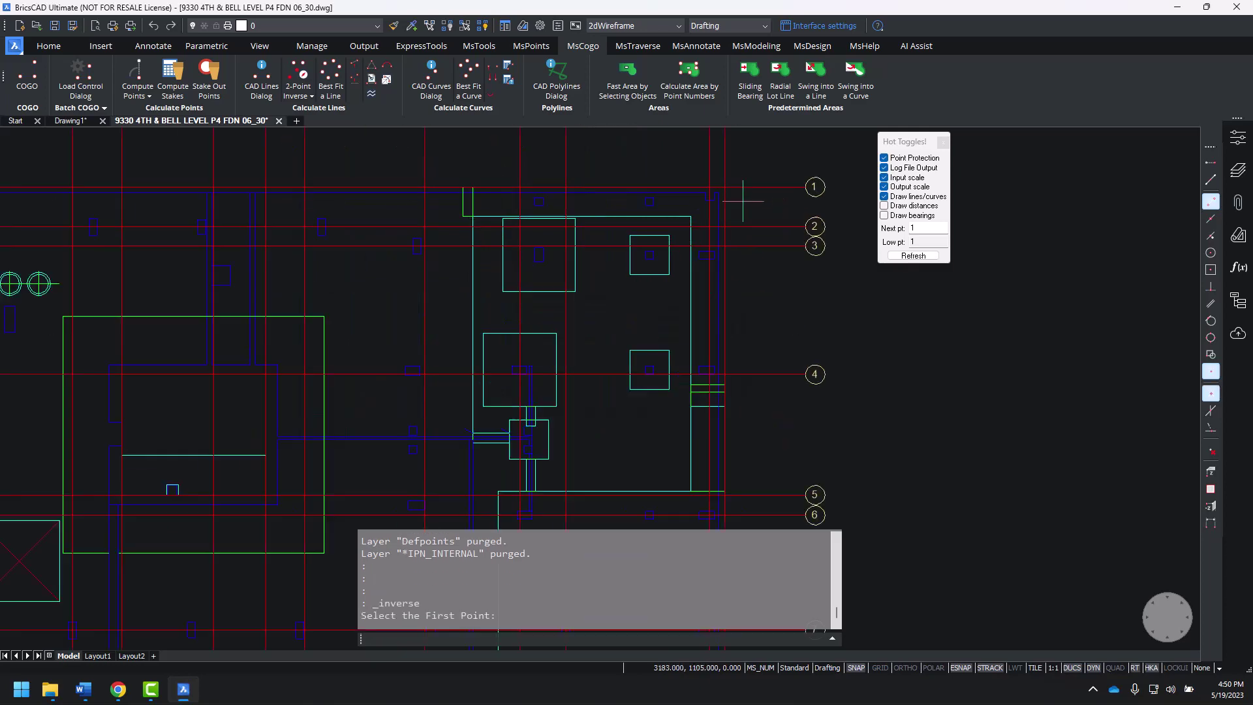
click(700, 182)
scroll(700, 181, down, 6)
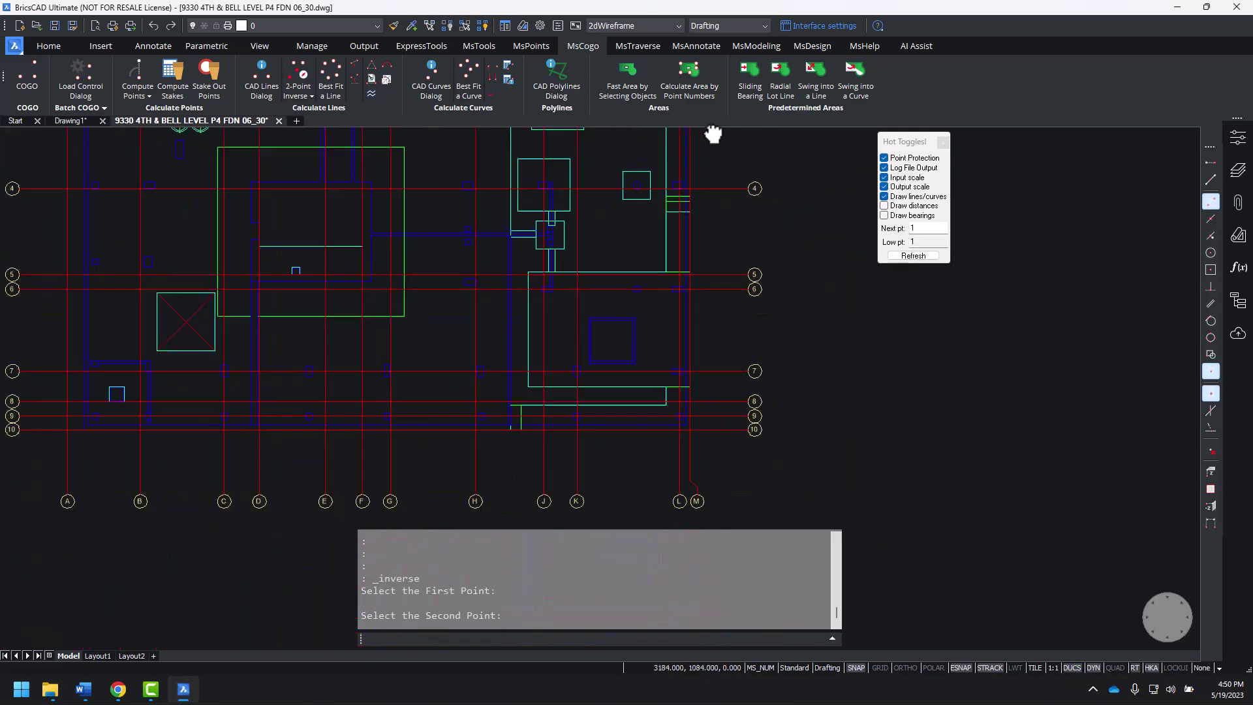
scroll(718, 434, up, 6)
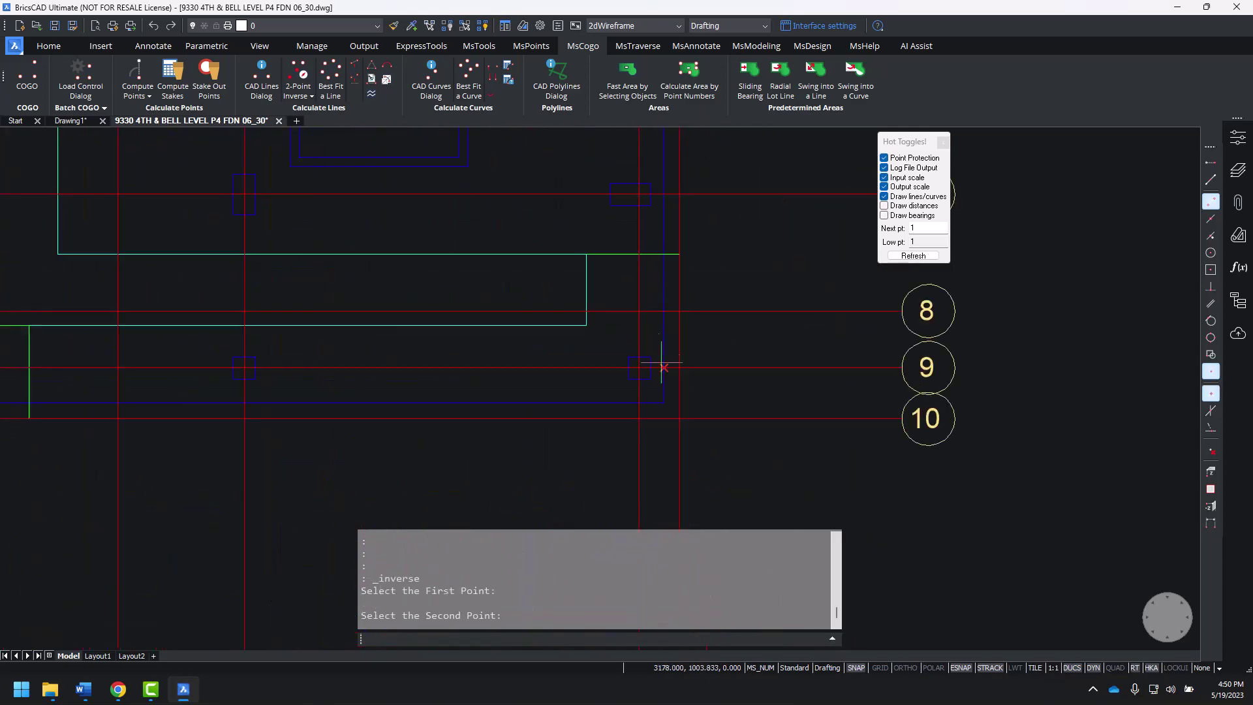
click(664, 402)
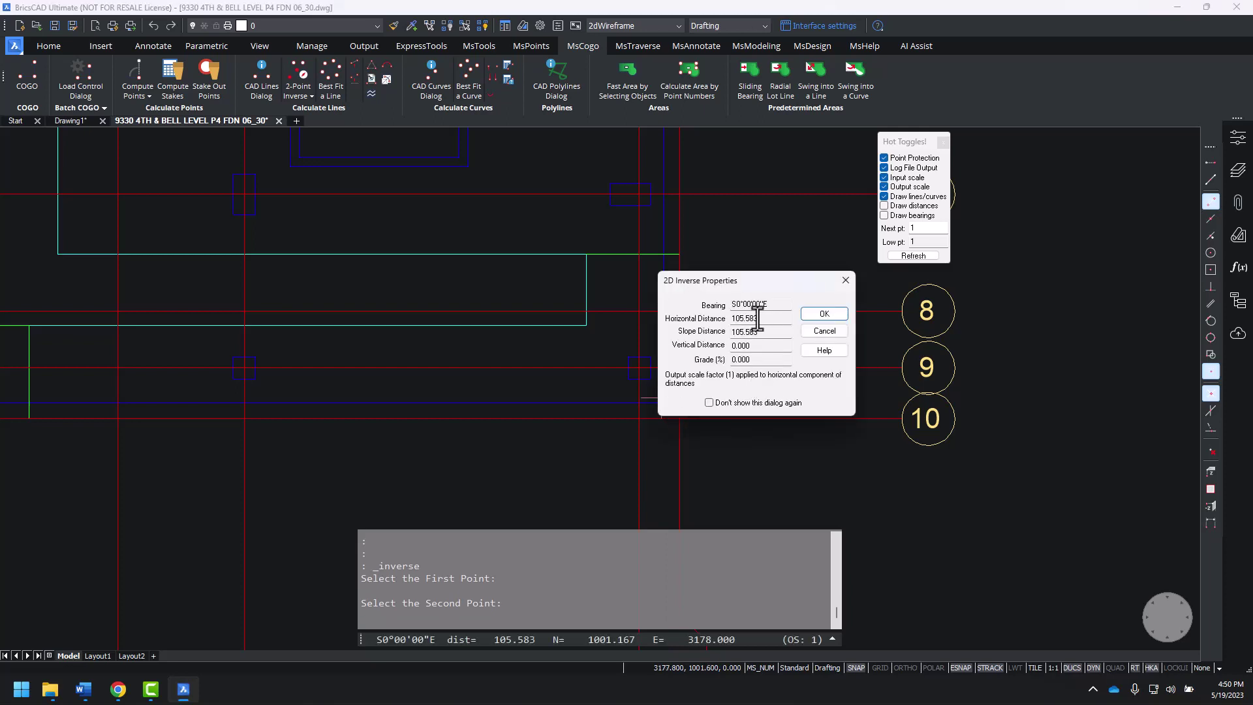
click(825, 328)
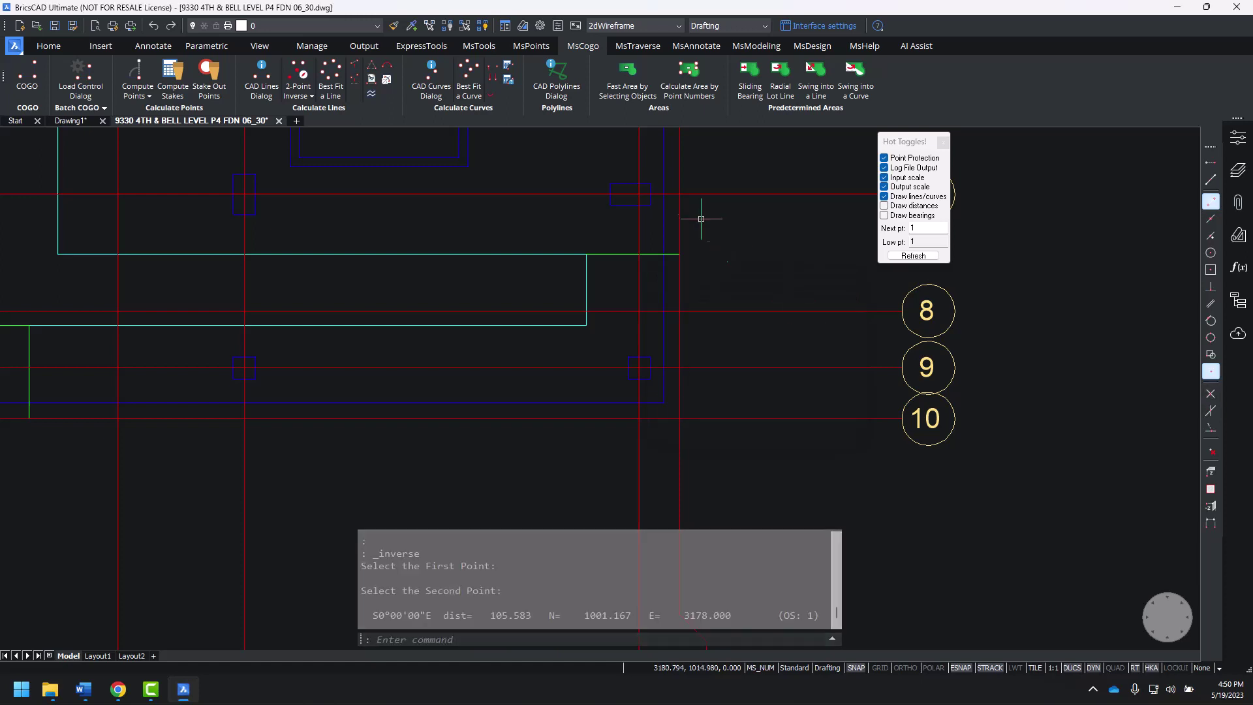
click(485, 47)
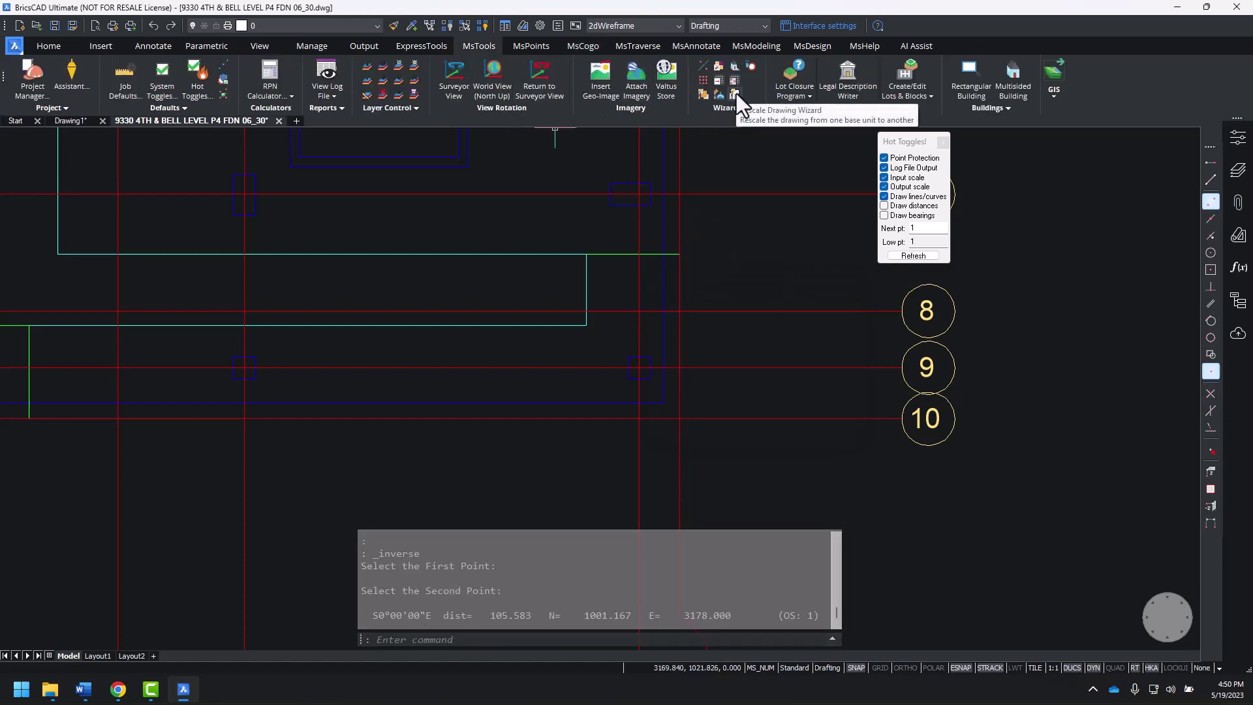
click(736, 95)
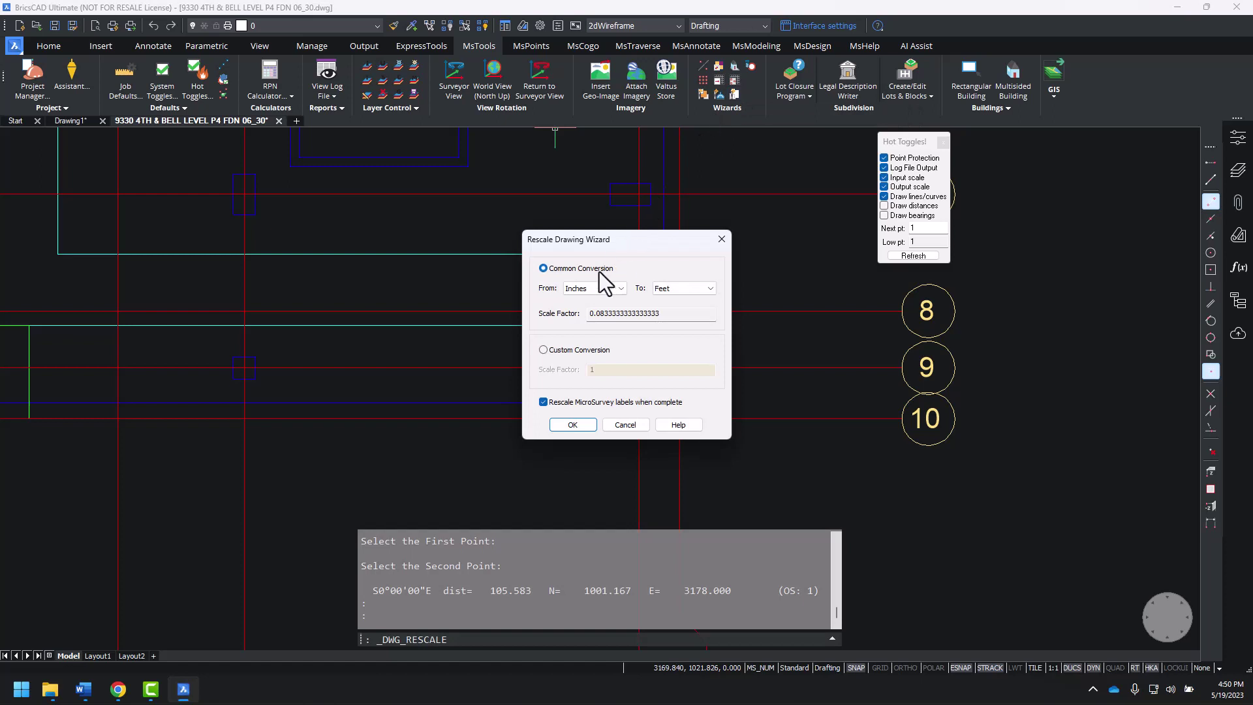
click(615, 288)
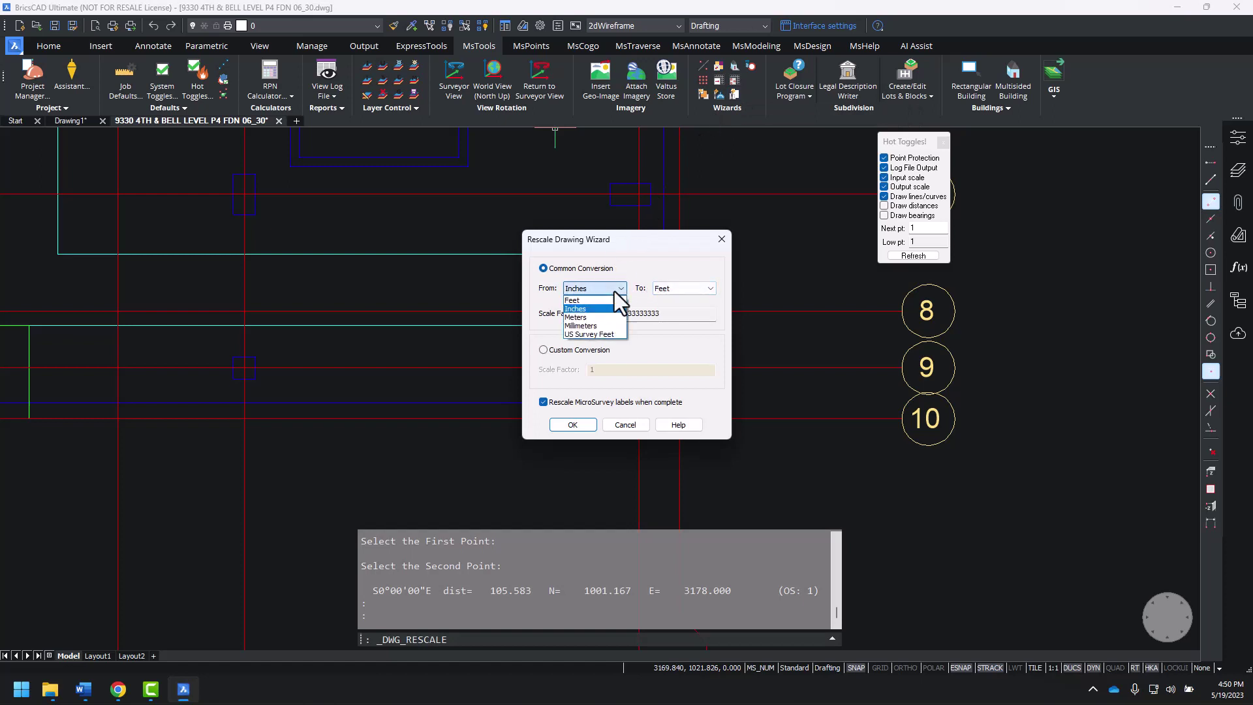
click(583, 310)
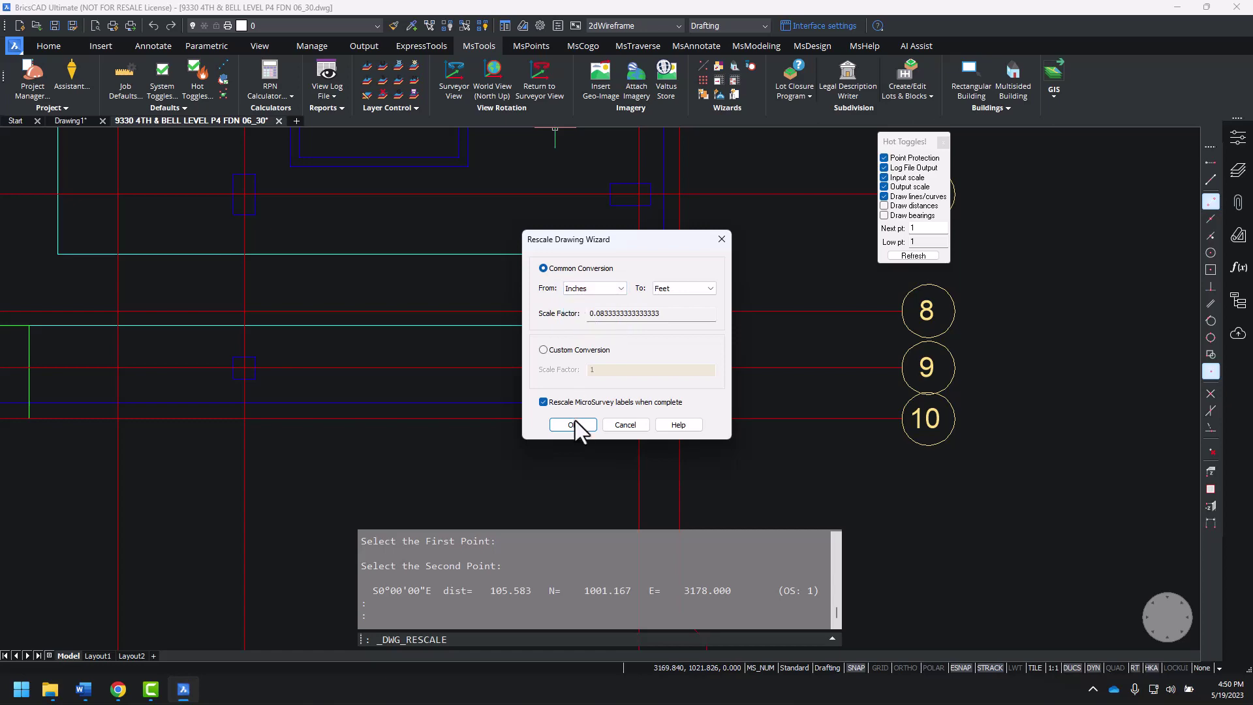
click(625, 425)
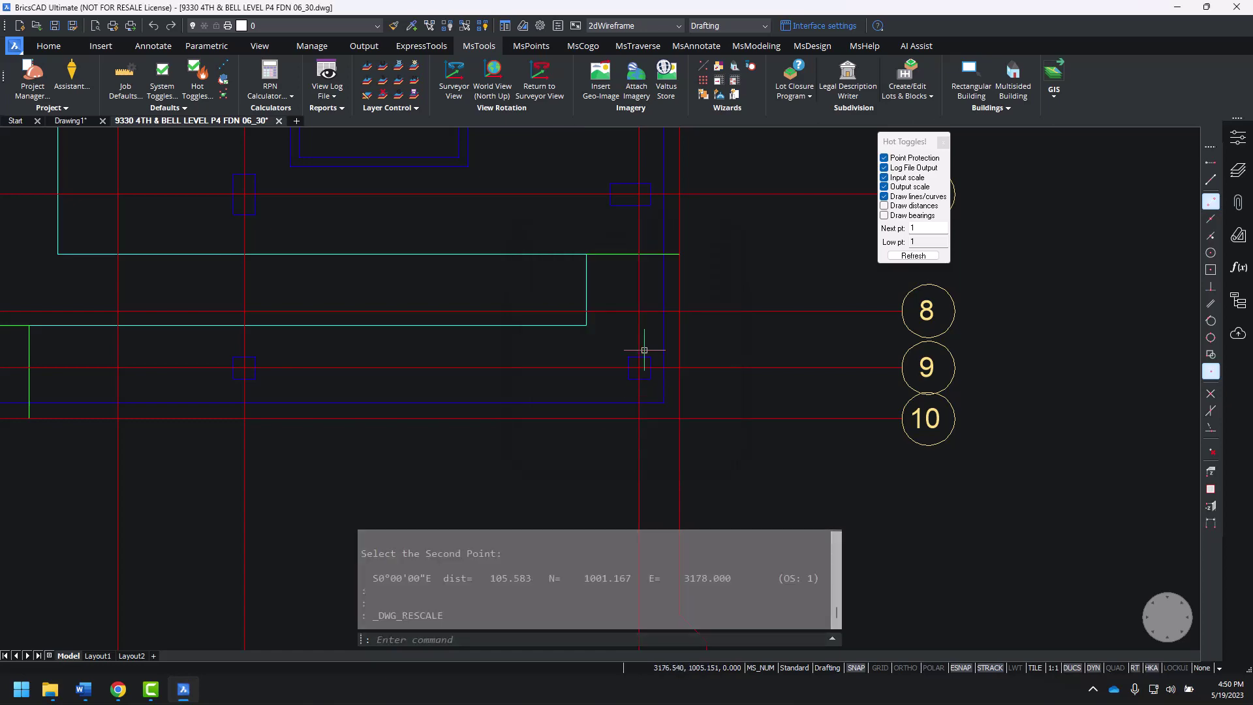
Step: Zoom to the footings and isolate the S-FDN-FTG layer by window-selecting a footing line
scroll(769, 224, down, 5)
middle_drag(792, 372, 755, 211)
scroll(755, 211, up, 1)
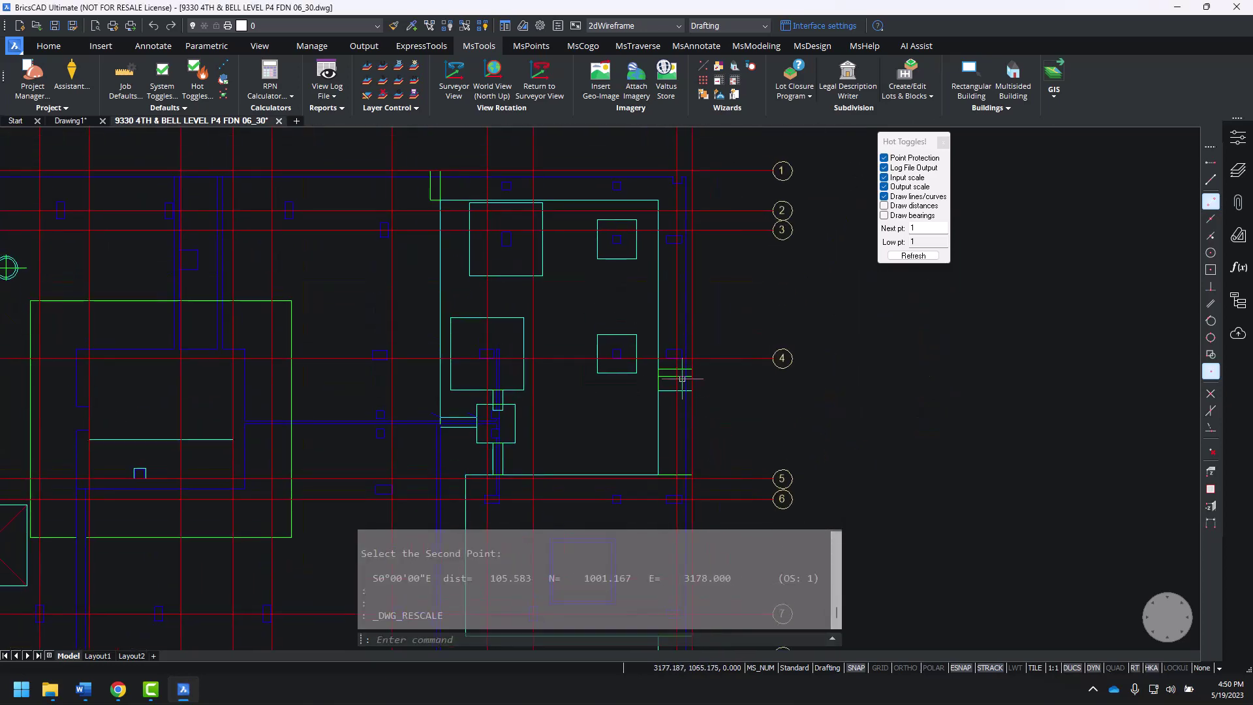
scroll(658, 294, up, 1)
scroll(621, 257, up, 1)
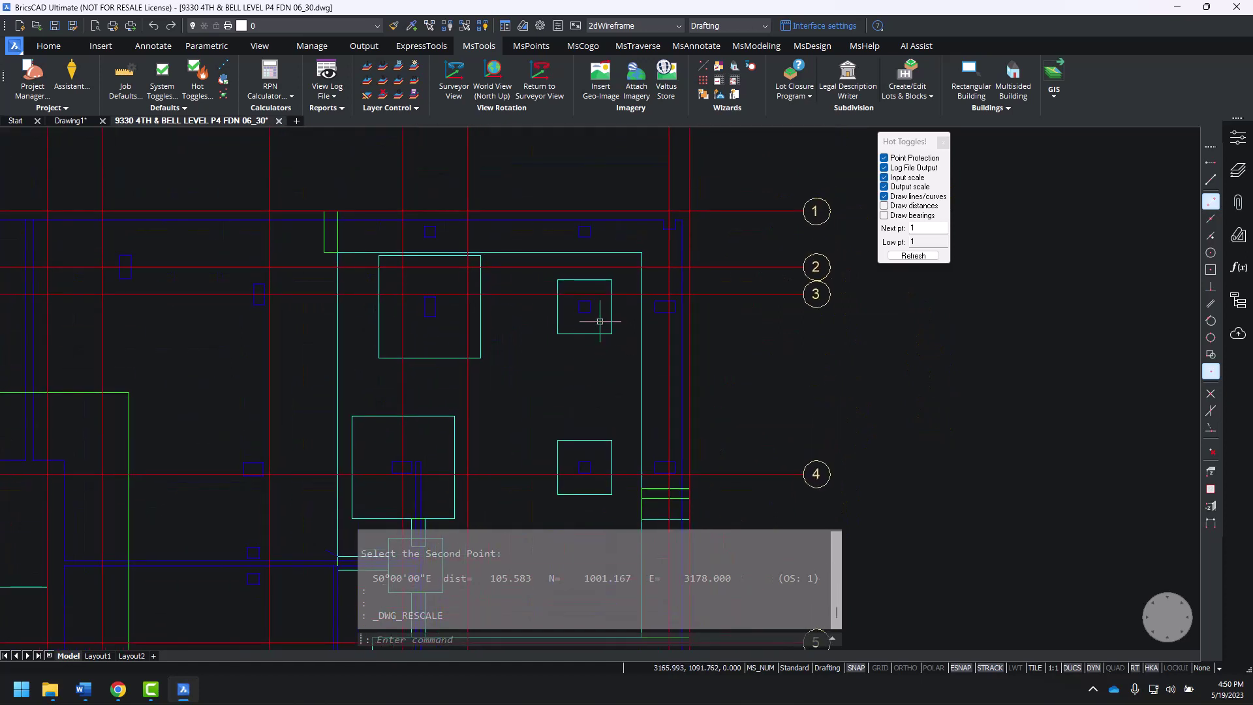
scroll(596, 346, up, 2)
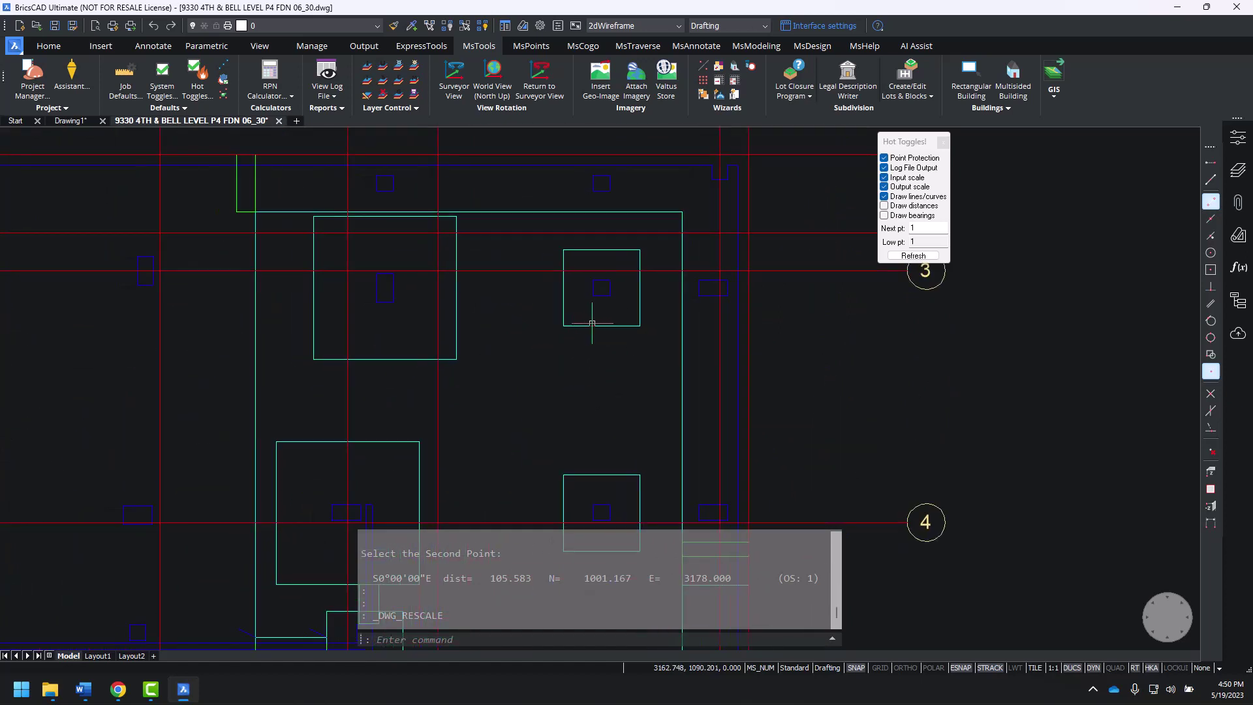
mouse_move(616, 327)
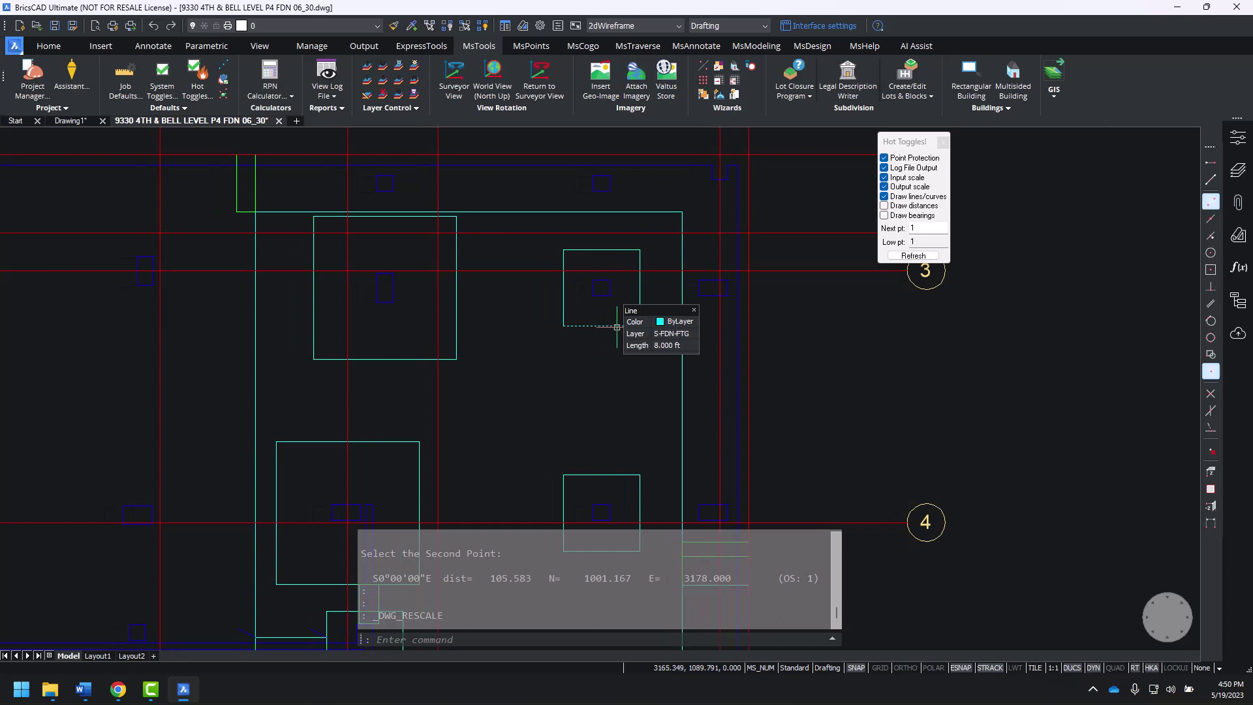
mouse_move(602, 295)
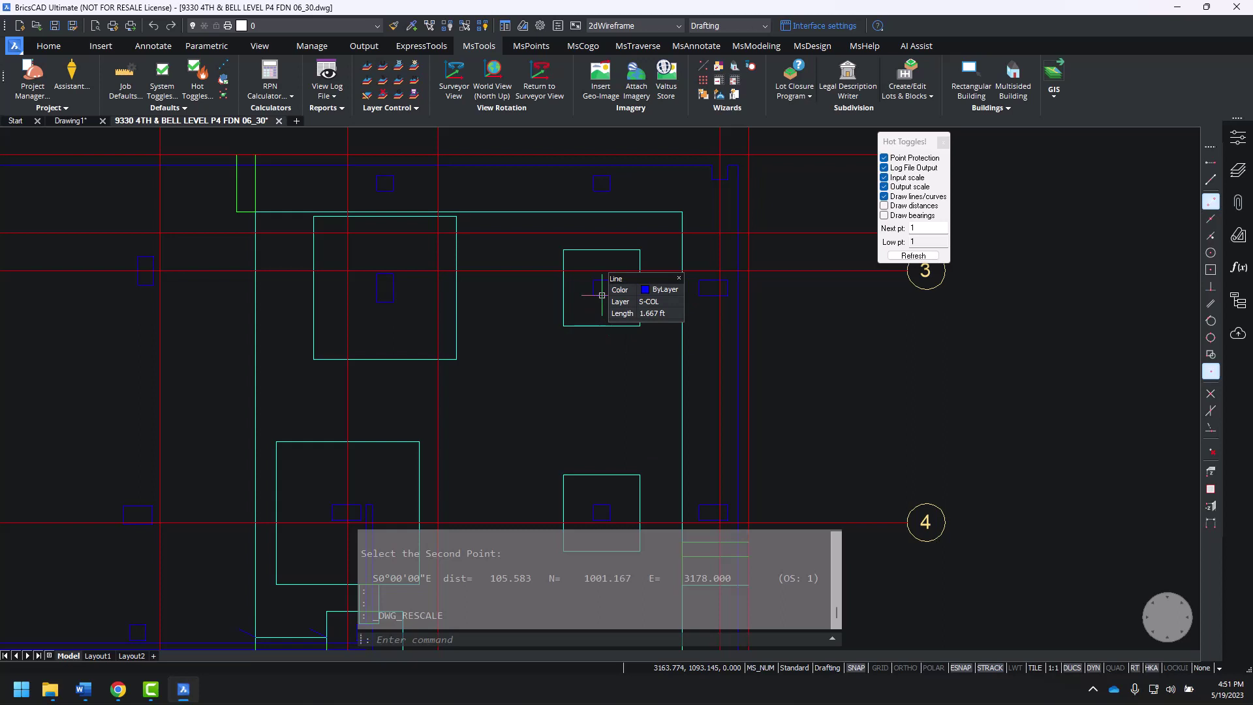
middle_drag(540, 327, 448, 204)
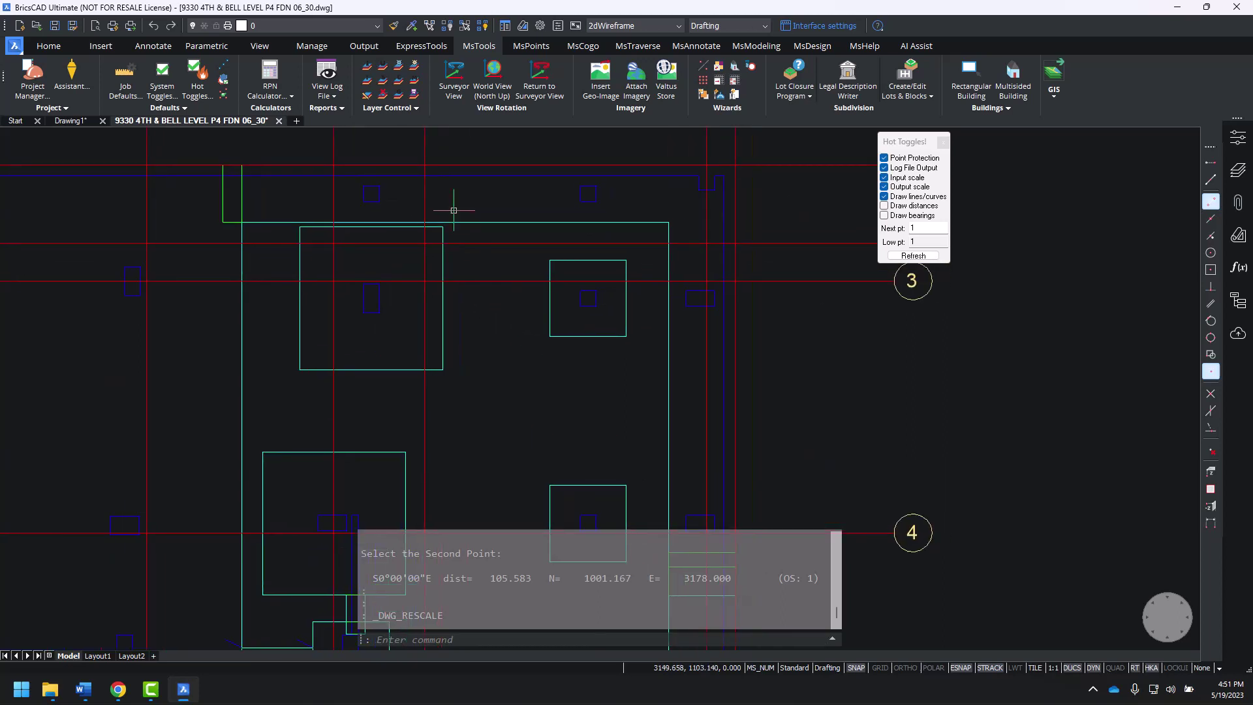
click(367, 67)
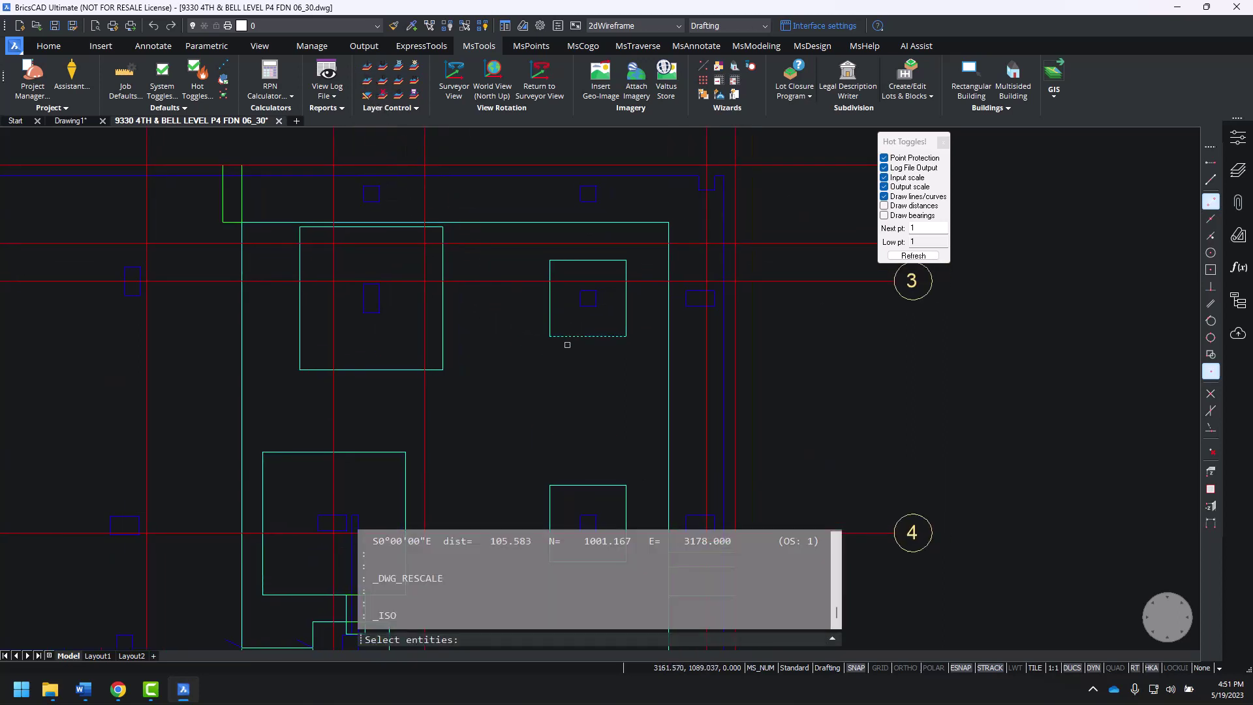
click(617, 363)
click(570, 325)
key(Return)
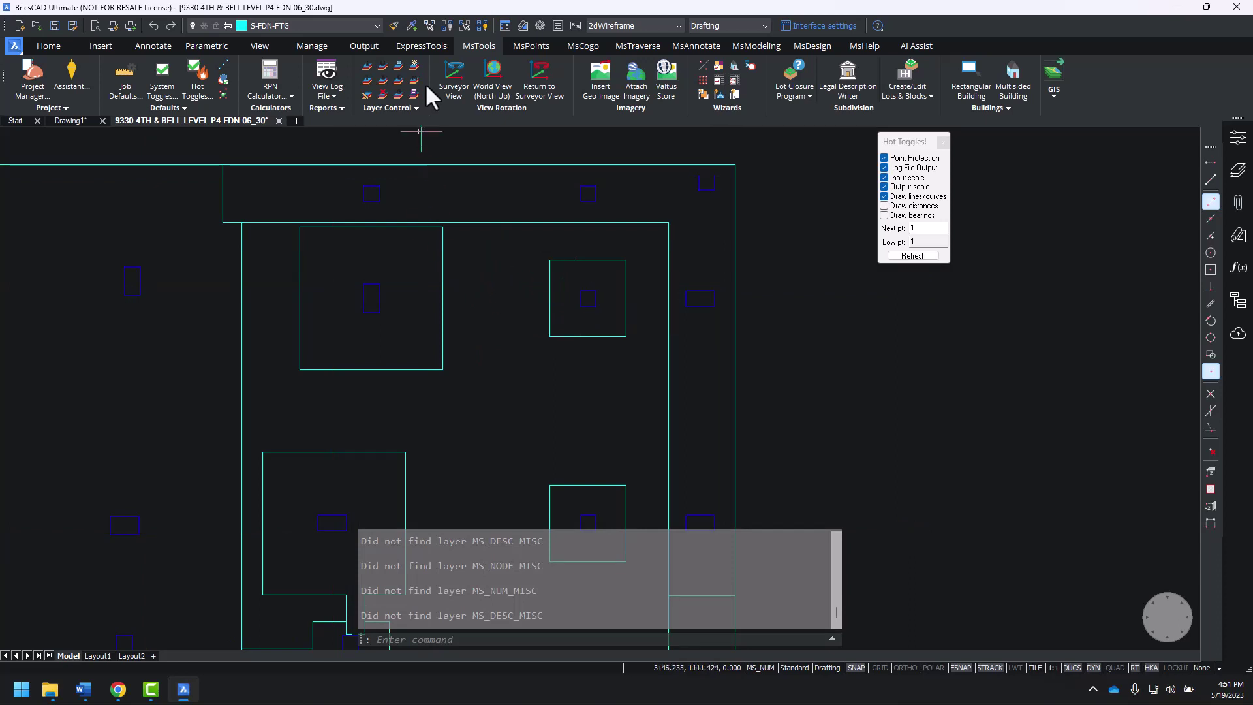
Step: Start Add Points to Objects with Point ID 100 and layer-name descriptions
click(531, 47)
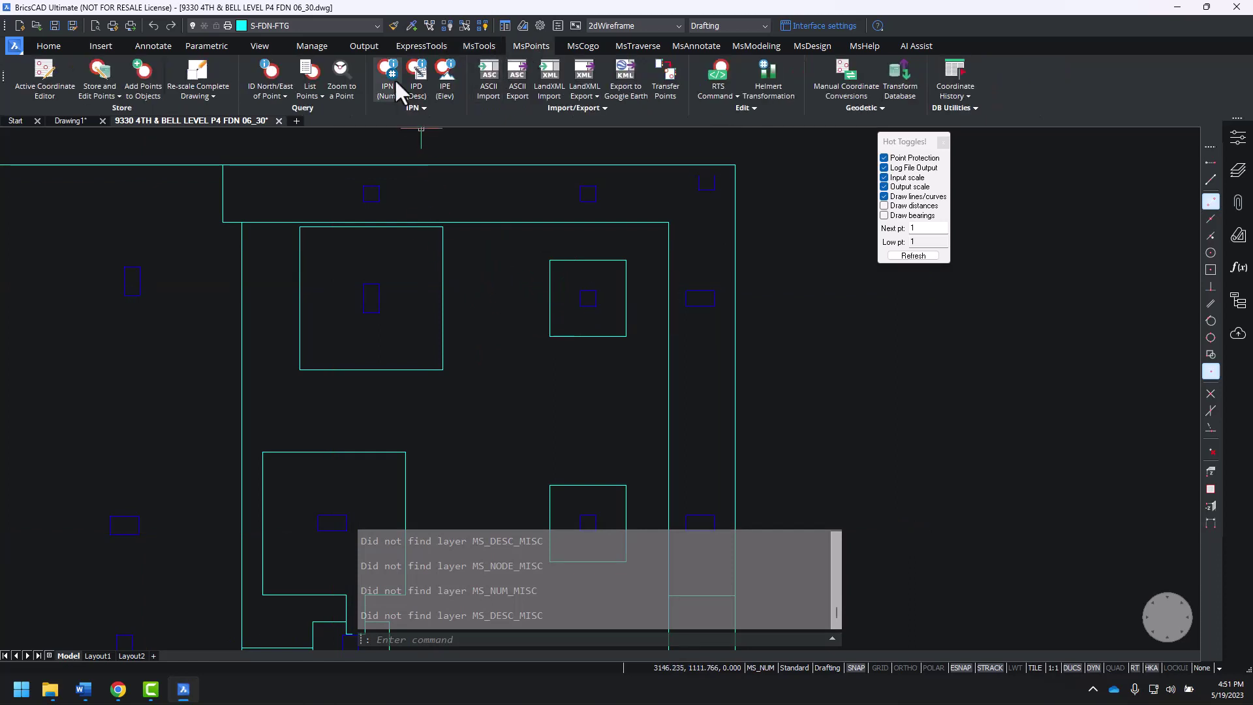
click(148, 87)
drag(595, 222, 795, 225)
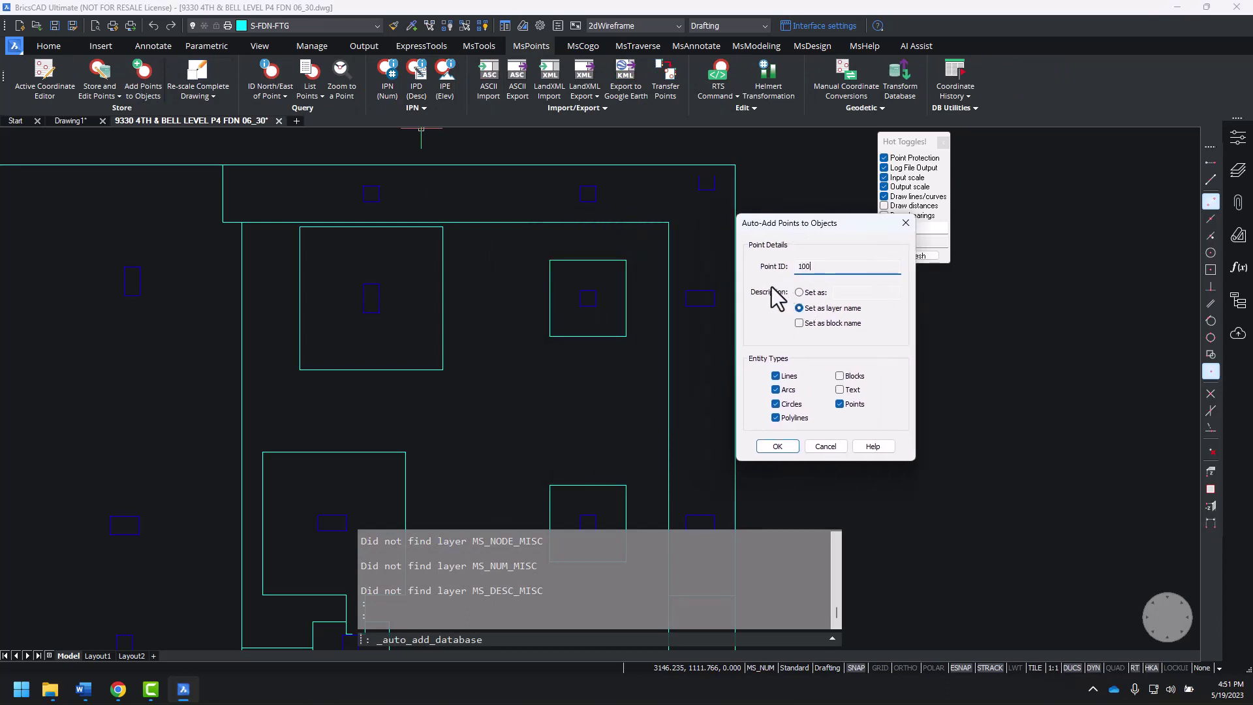
click(780, 447)
Step: Window-select the footings and column squares to create points 100–127 at their corners
scroll(369, 239, up, 3)
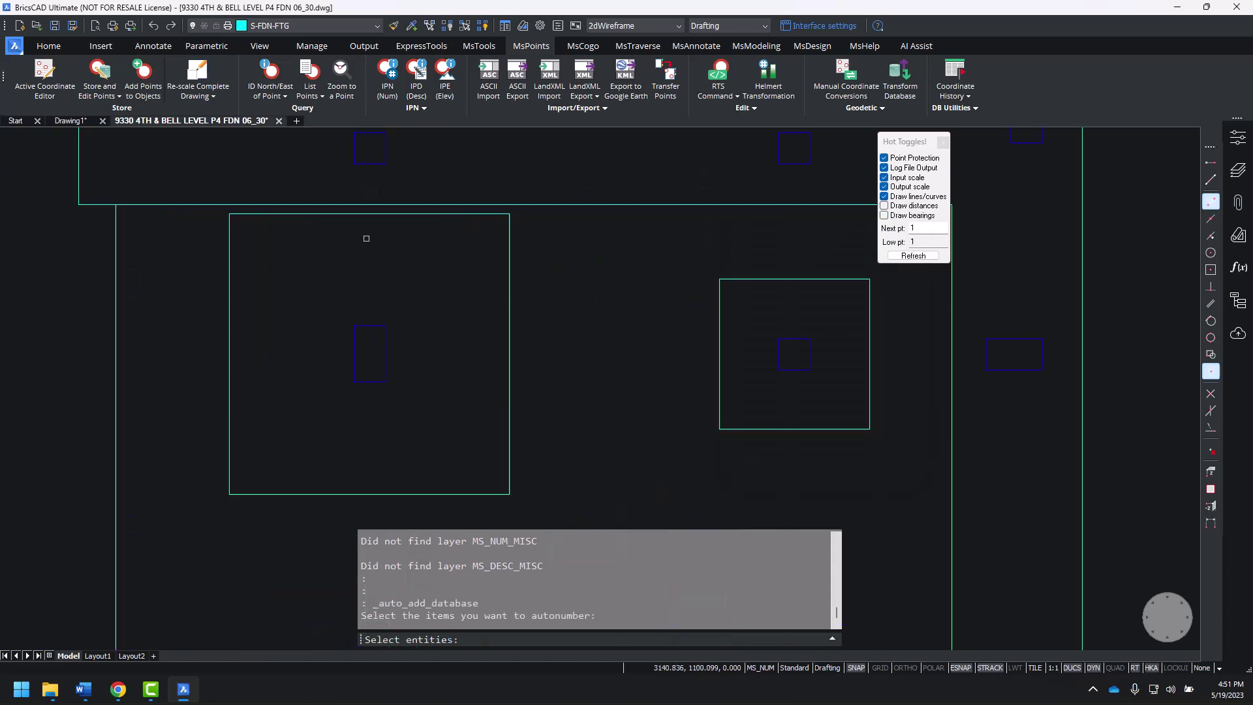
click(222, 212)
click(910, 533)
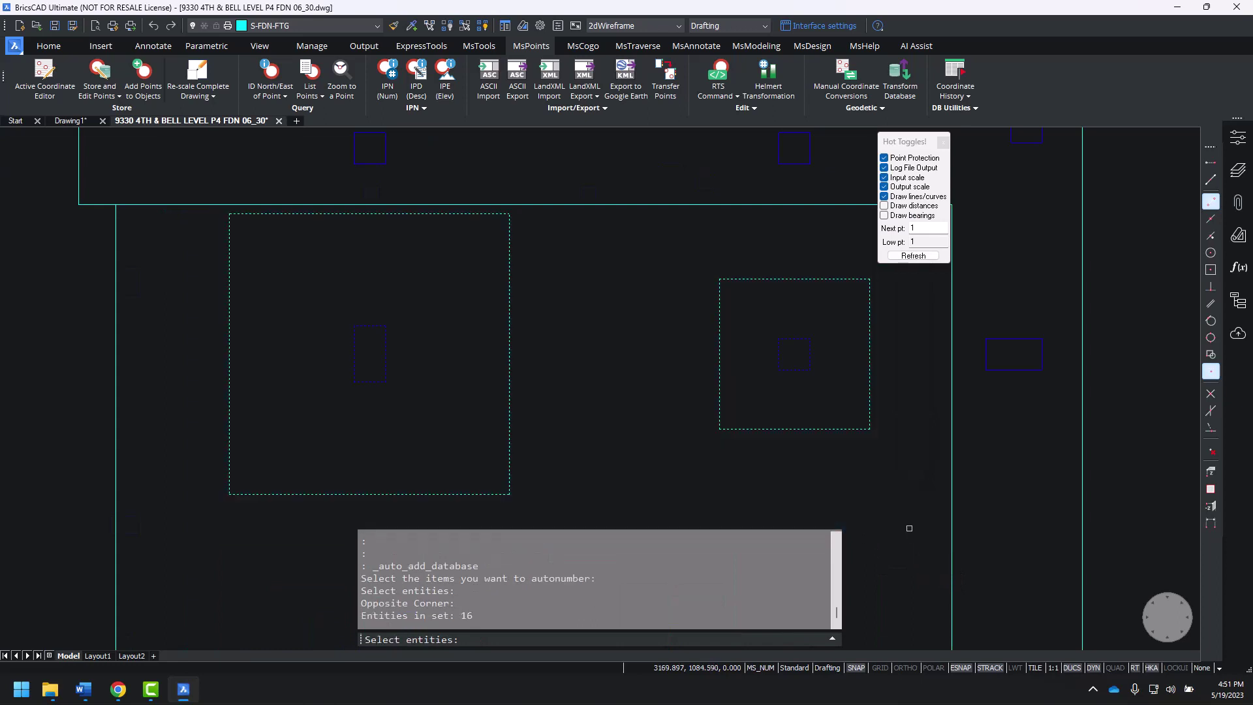
scroll(767, 424, down, 2)
middle_drag(764, 419, 568, 396)
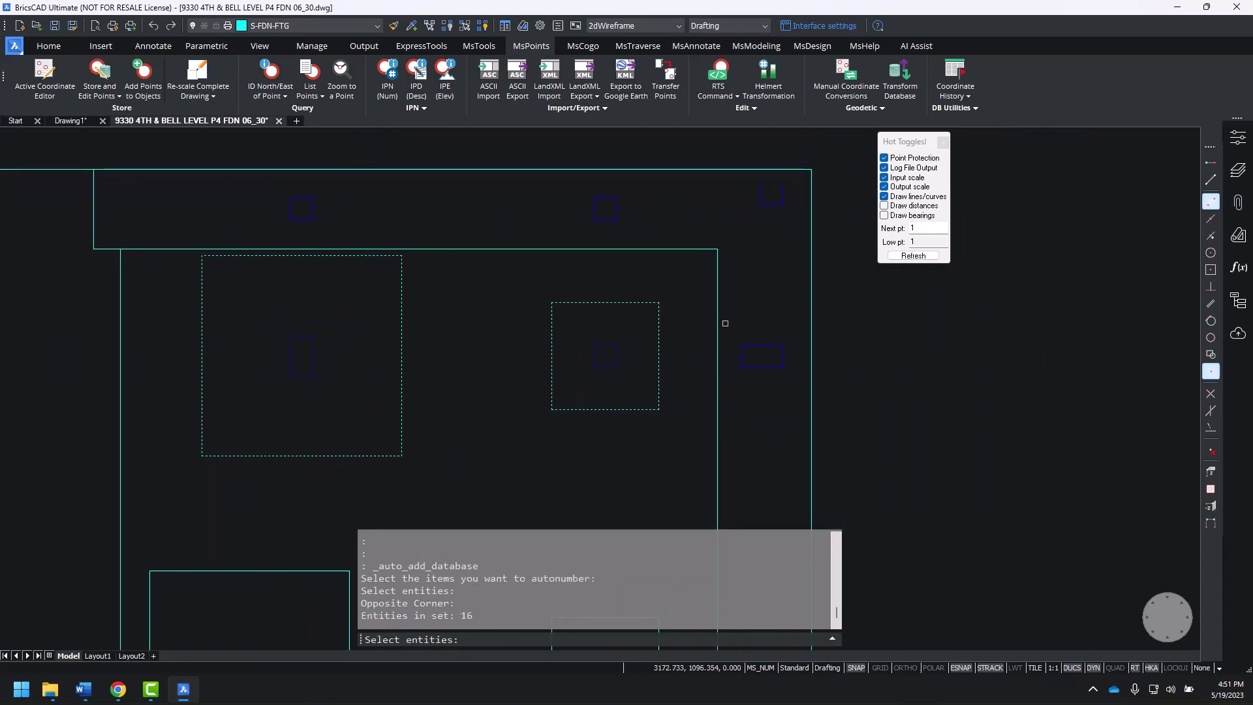
click(736, 323)
click(789, 383)
click(581, 190)
click(633, 225)
mouse_move(515, 393)
middle_down()
mouse_move(525, 355)
mouse_move(538, 356)
middle_up()
click(294, 142)
click(345, 192)
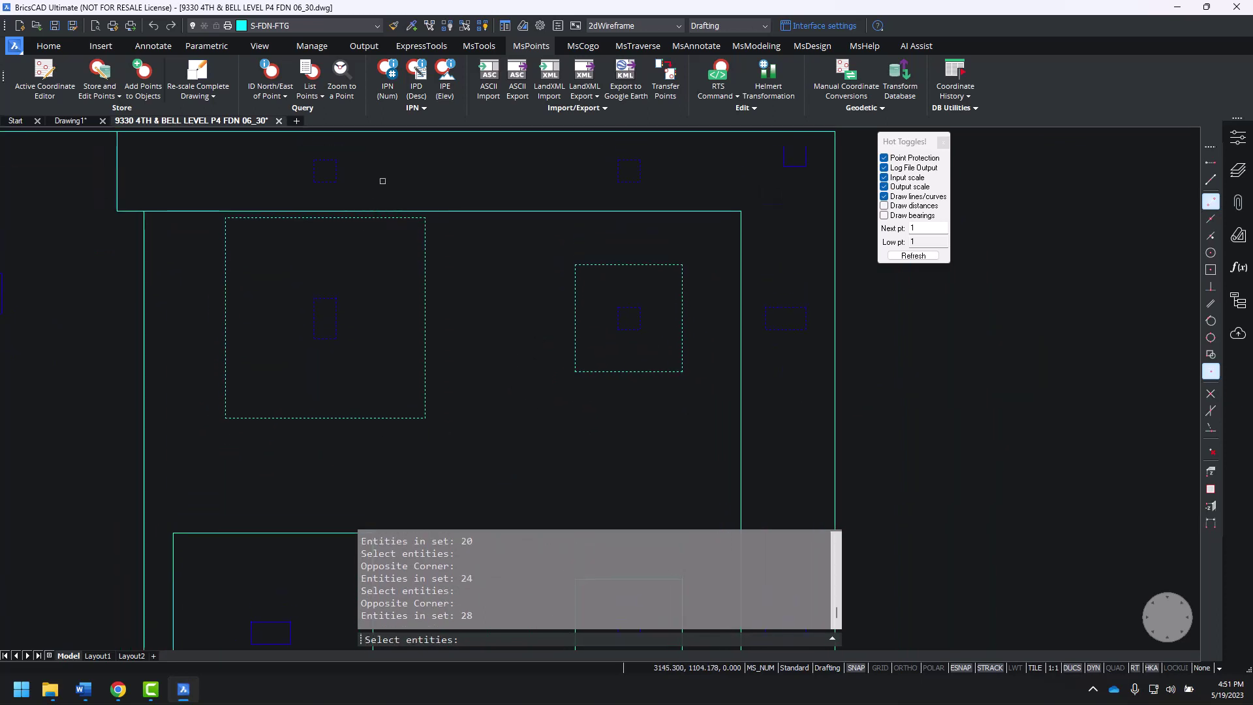
key(Return)
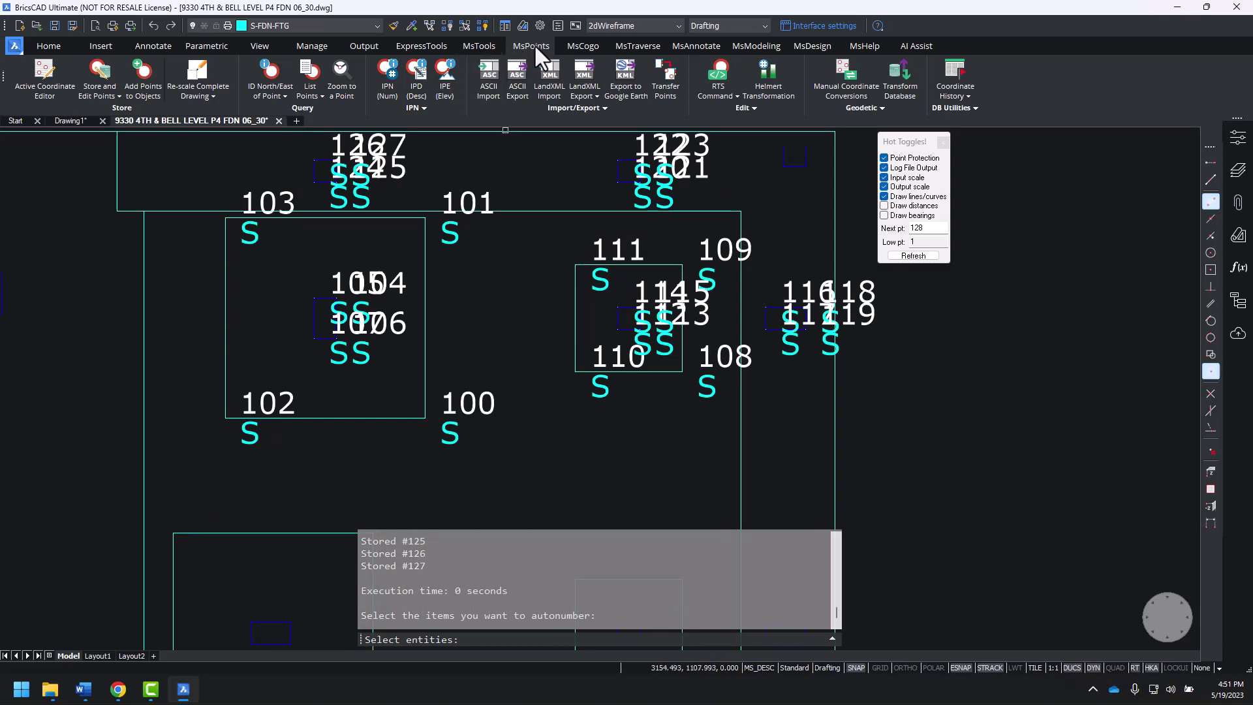
Step: Turn on point number and description labels, then zoom to check points 100–127
click(391, 85)
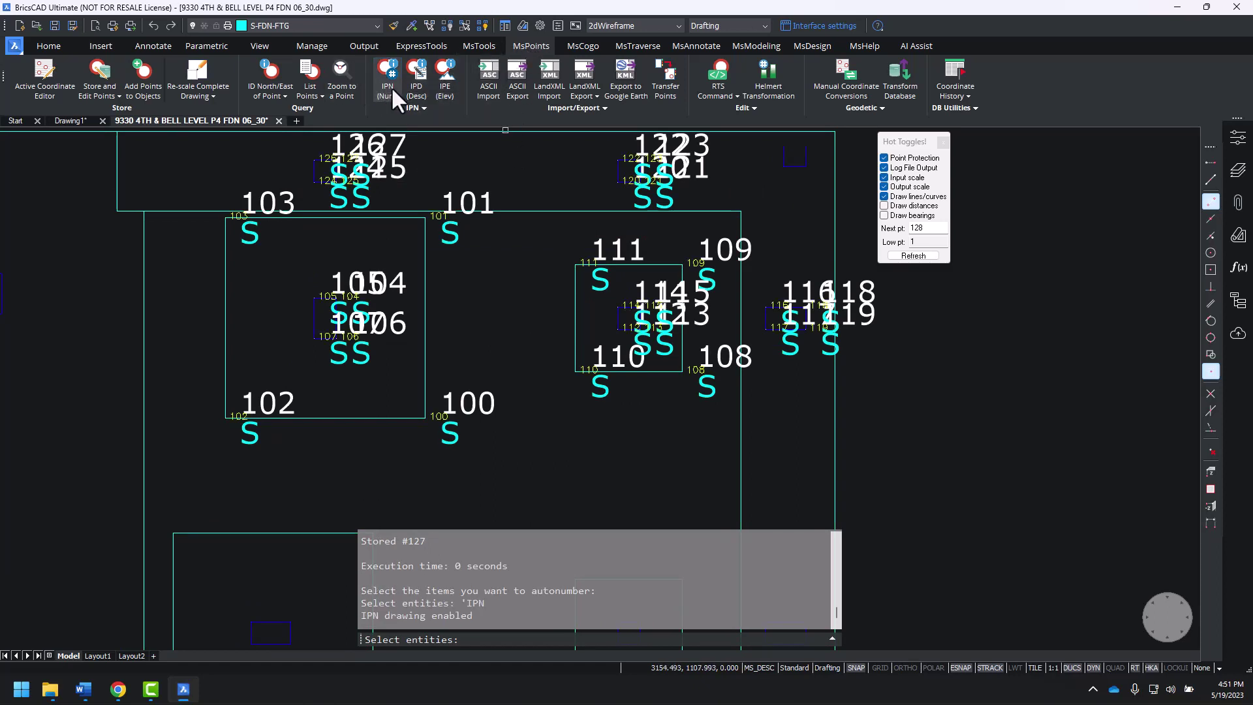
click(417, 88)
scroll(582, 265, up, 4)
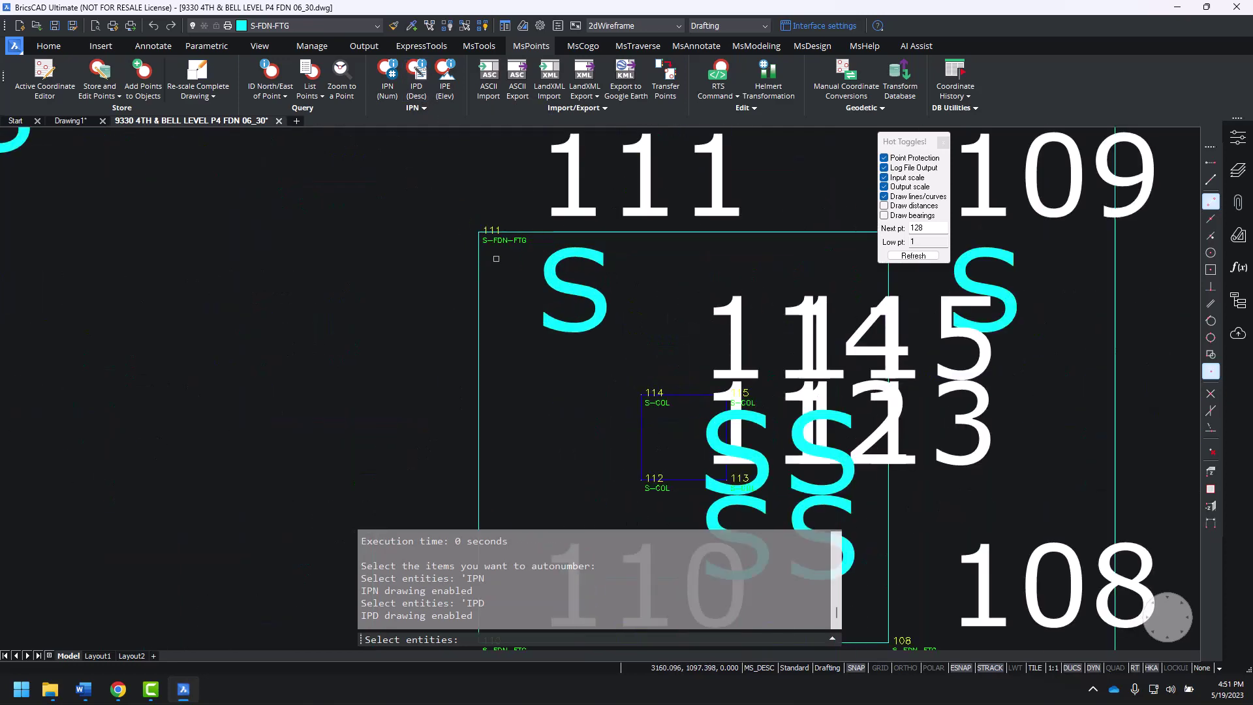
scroll(551, 279, down, 1)
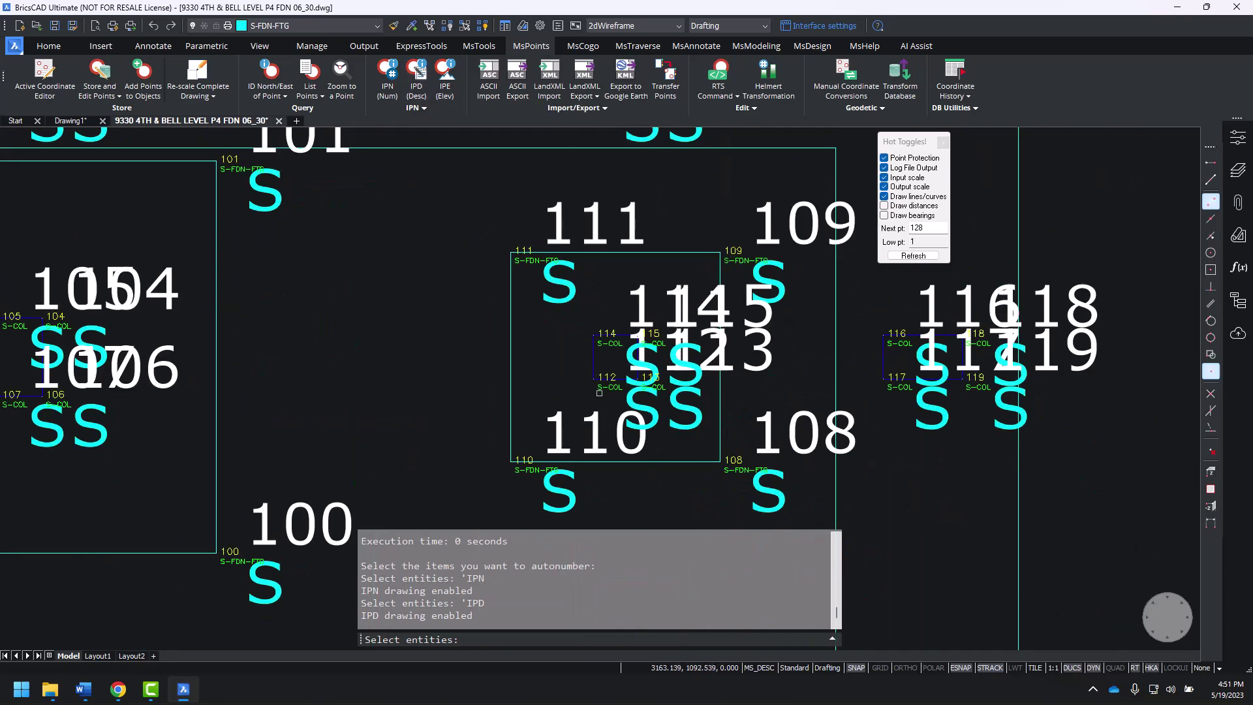
scroll(646, 372, up, 3)
scroll(575, 422, down, 2)
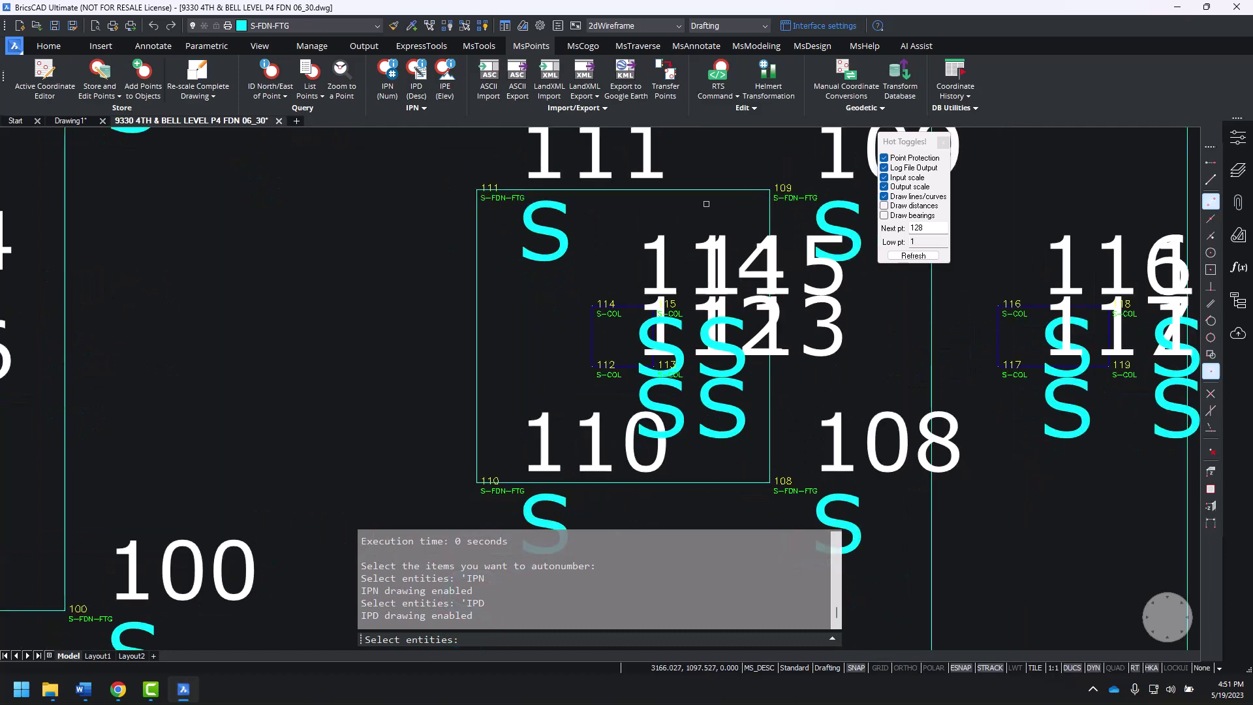
scroll(576, 422, down, 3)
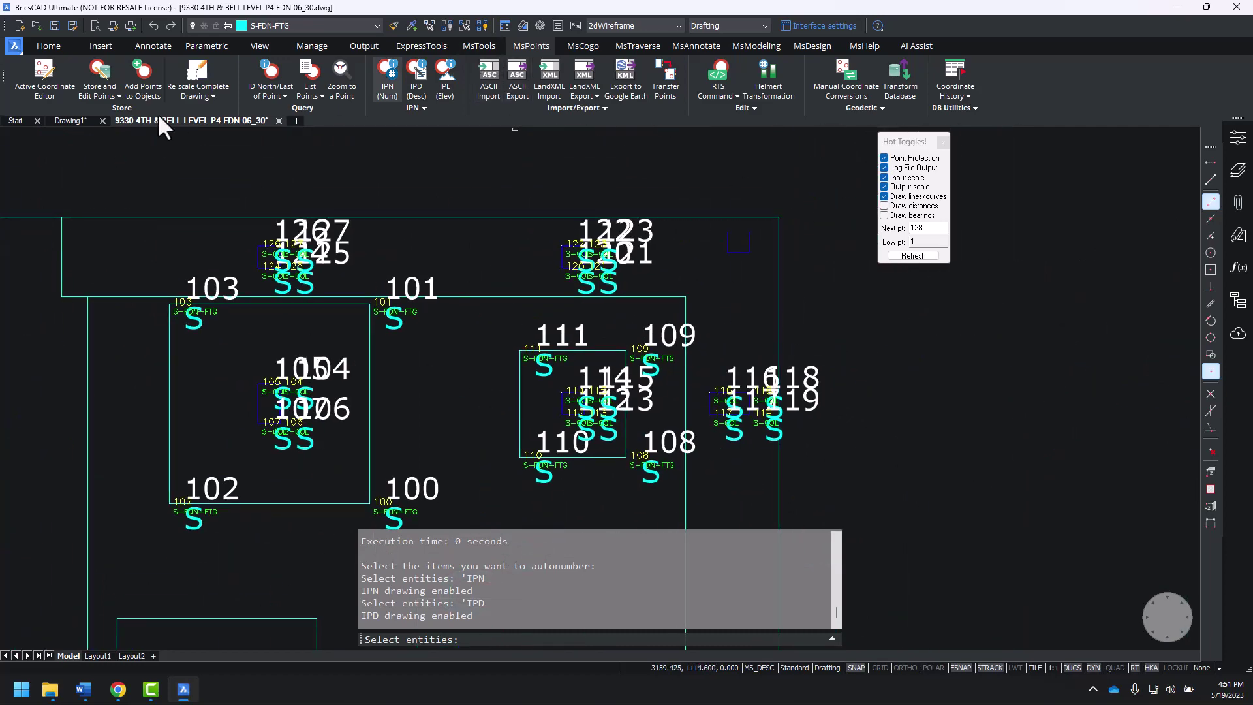
mouse_move(424, 374)
middle_down()
mouse_move(510, 180)
mouse_move(473, 32)
middle_up()
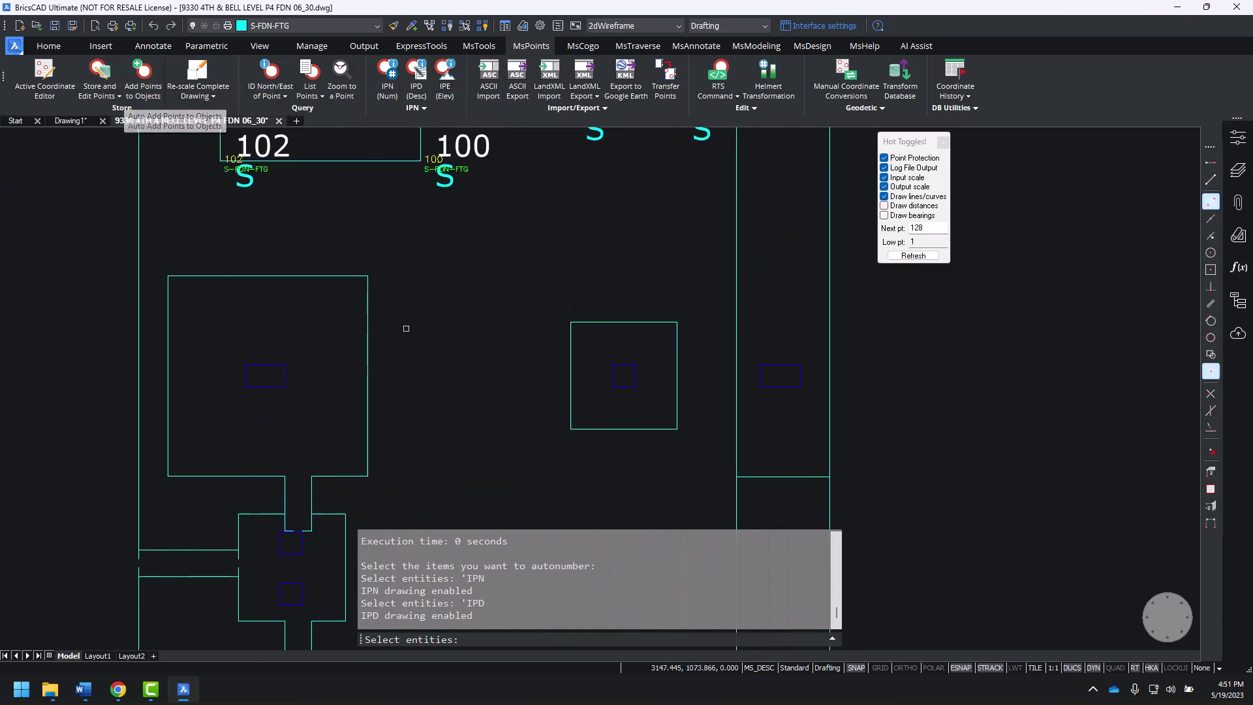
Step: Store point 128, described S-COL, at the lower column's top-left corner
click(93, 76)
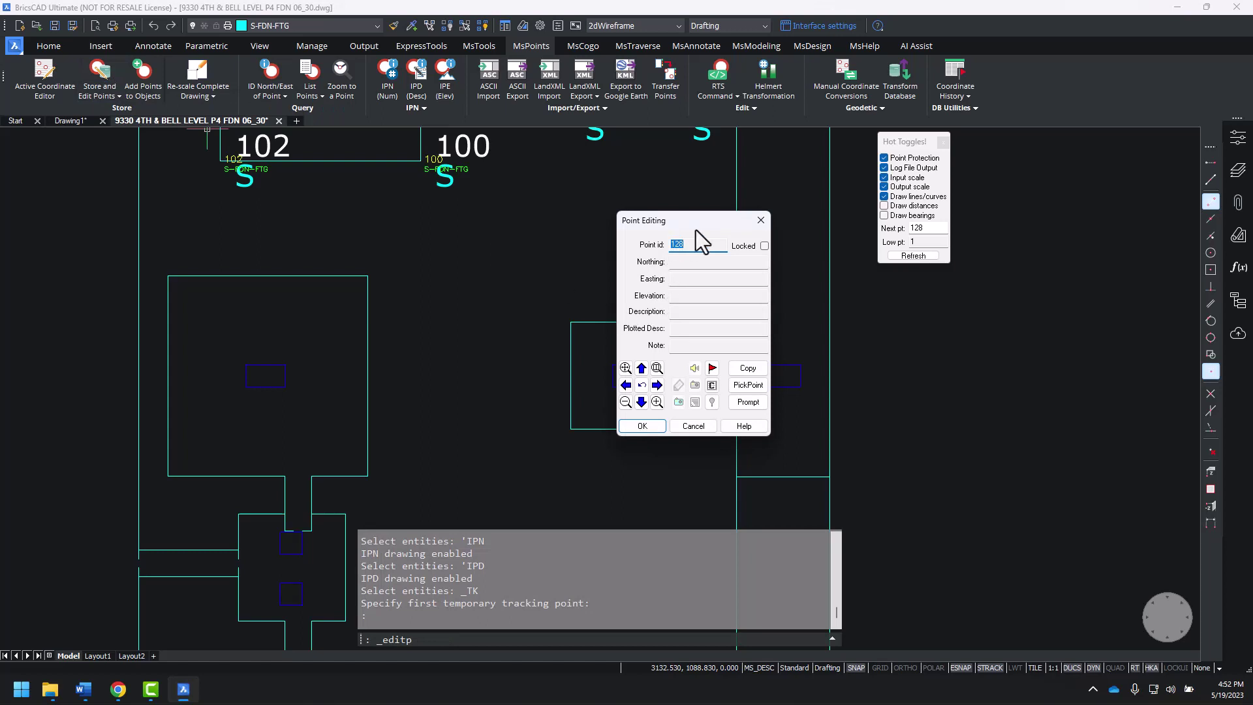
click(685, 312)
text(S-COL)
click(746, 384)
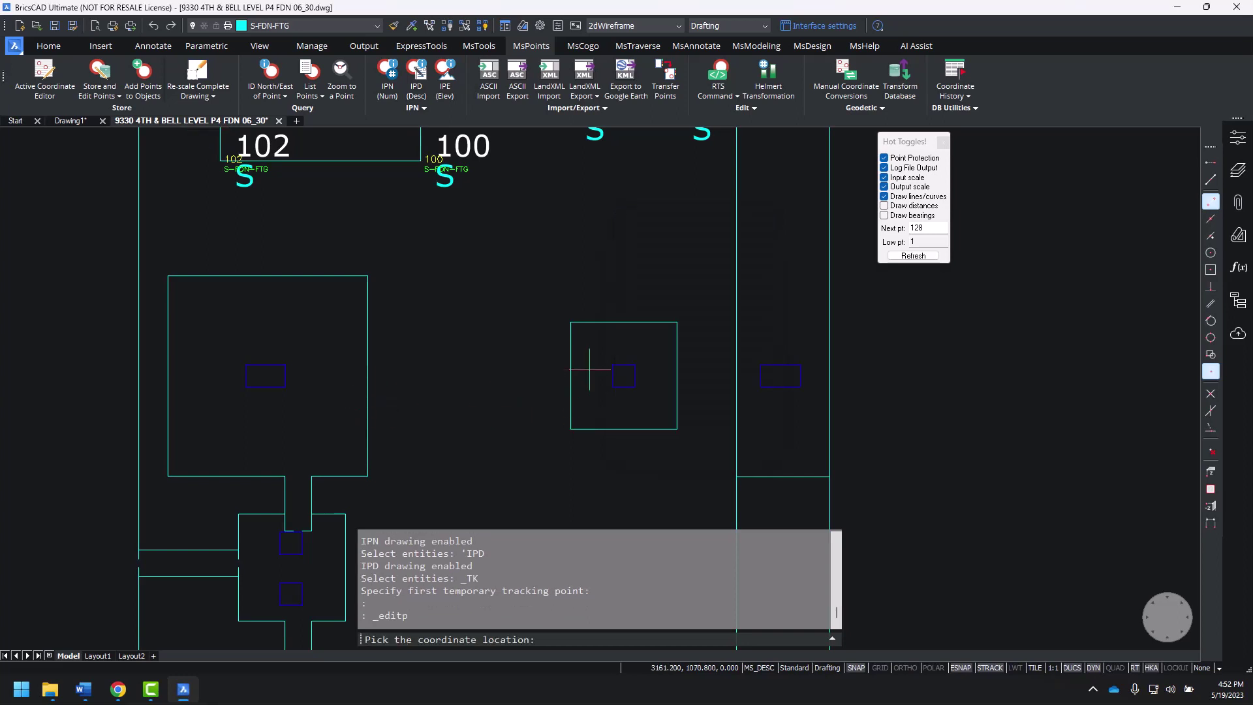
scroll(589, 369, up, 5)
click(654, 359)
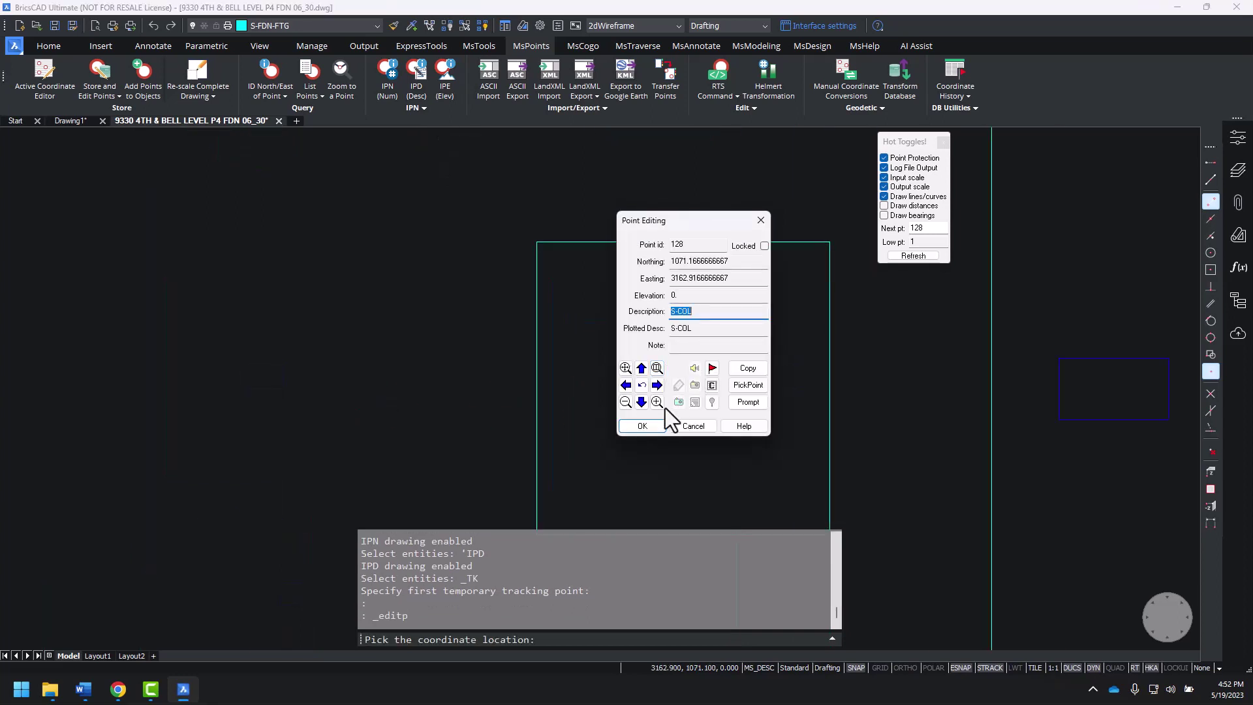
click(655, 425)
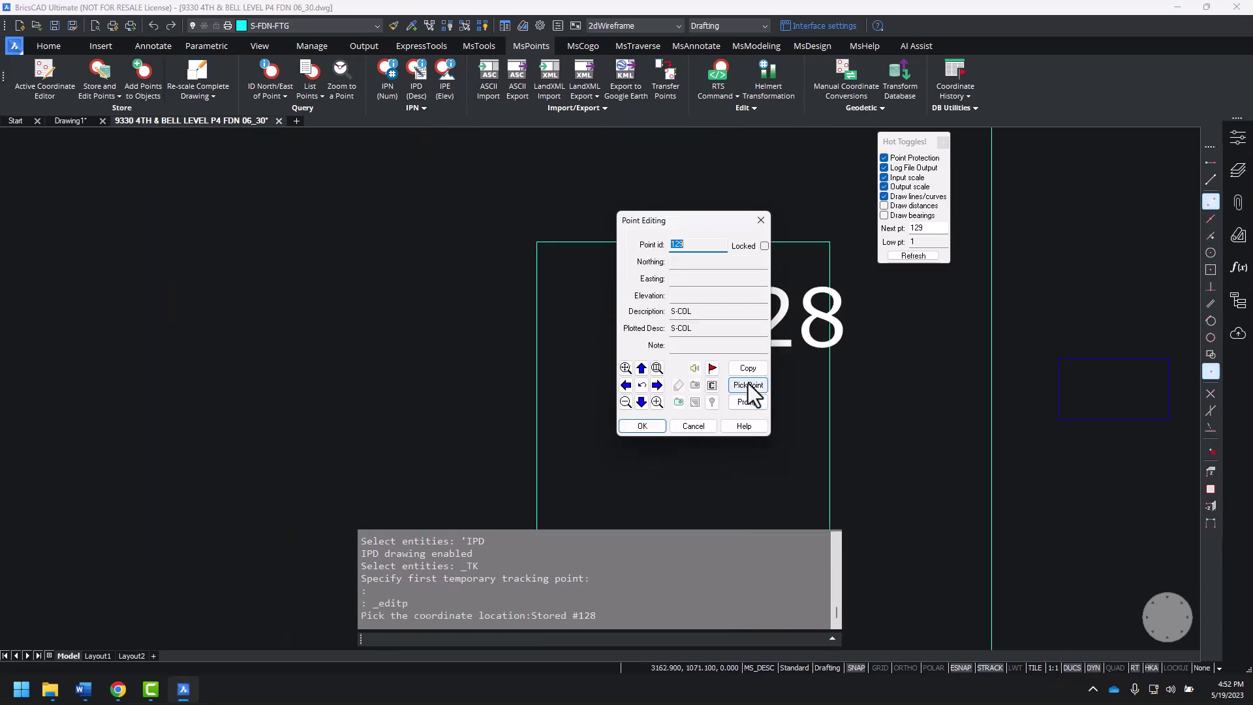
Step: Store points 129–131 as S-COL at the column's remaining corners
click(748, 386)
click(714, 360)
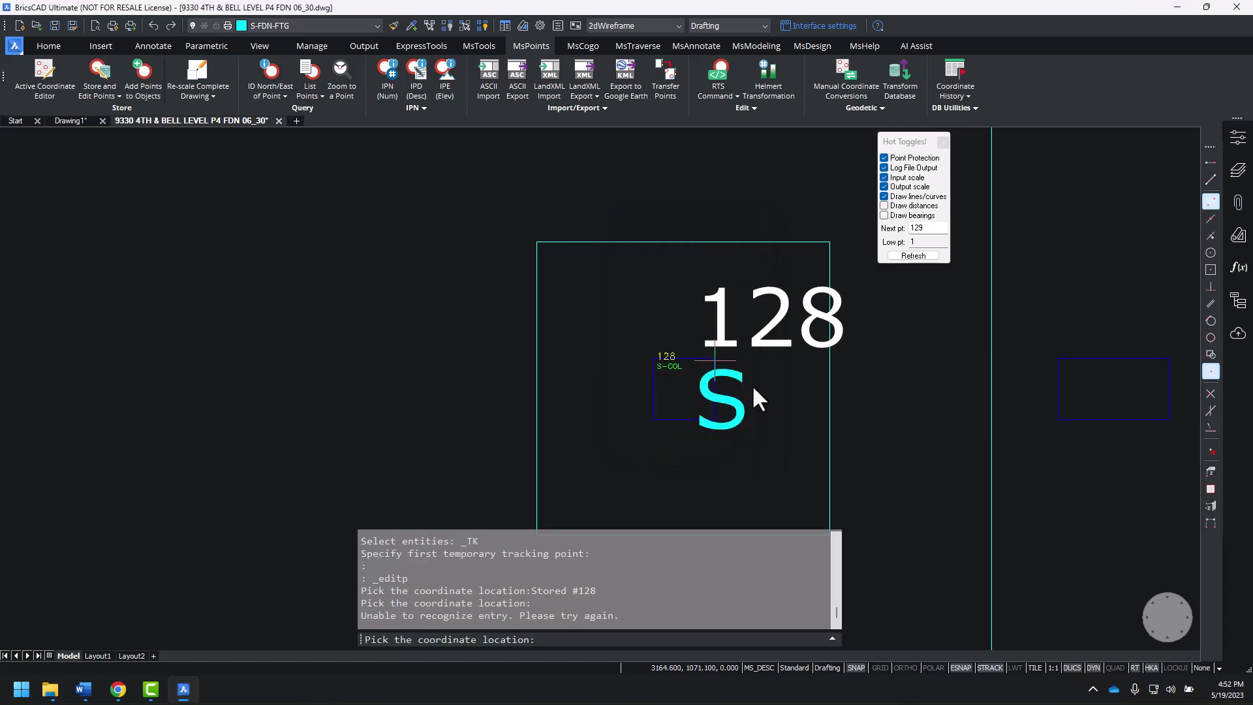
click(639, 417)
click(755, 391)
click(659, 421)
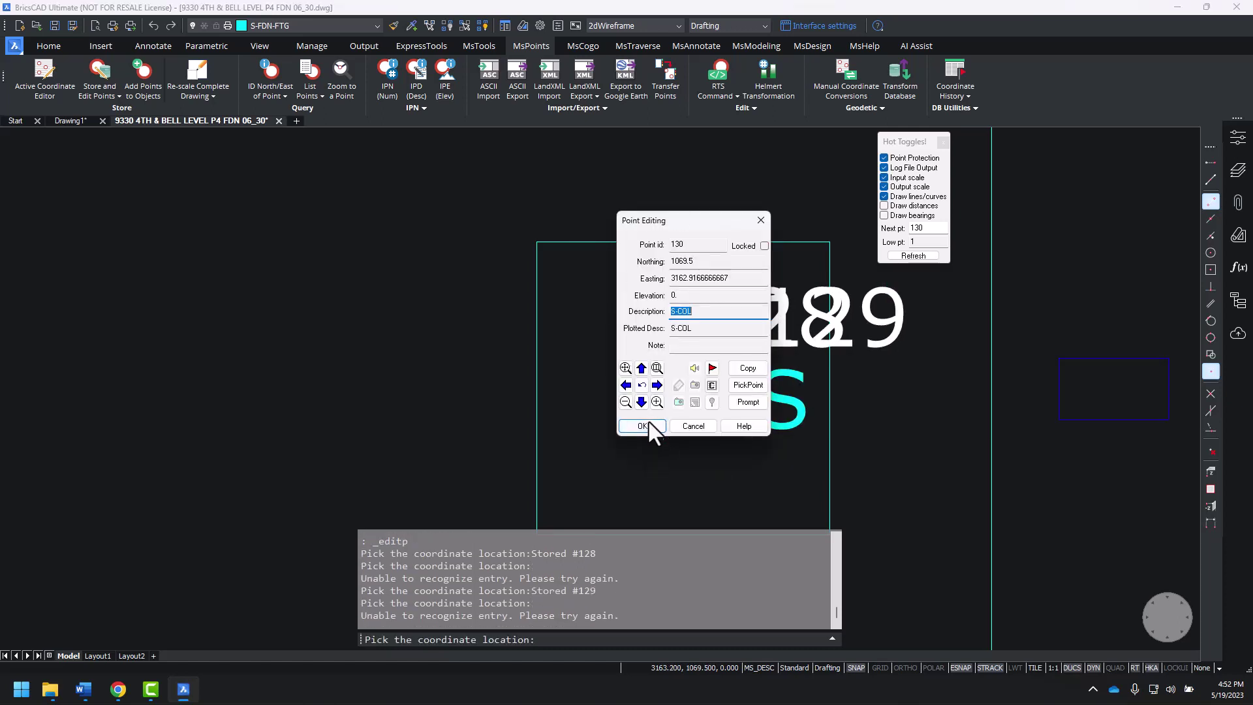
click(643, 426)
click(744, 391)
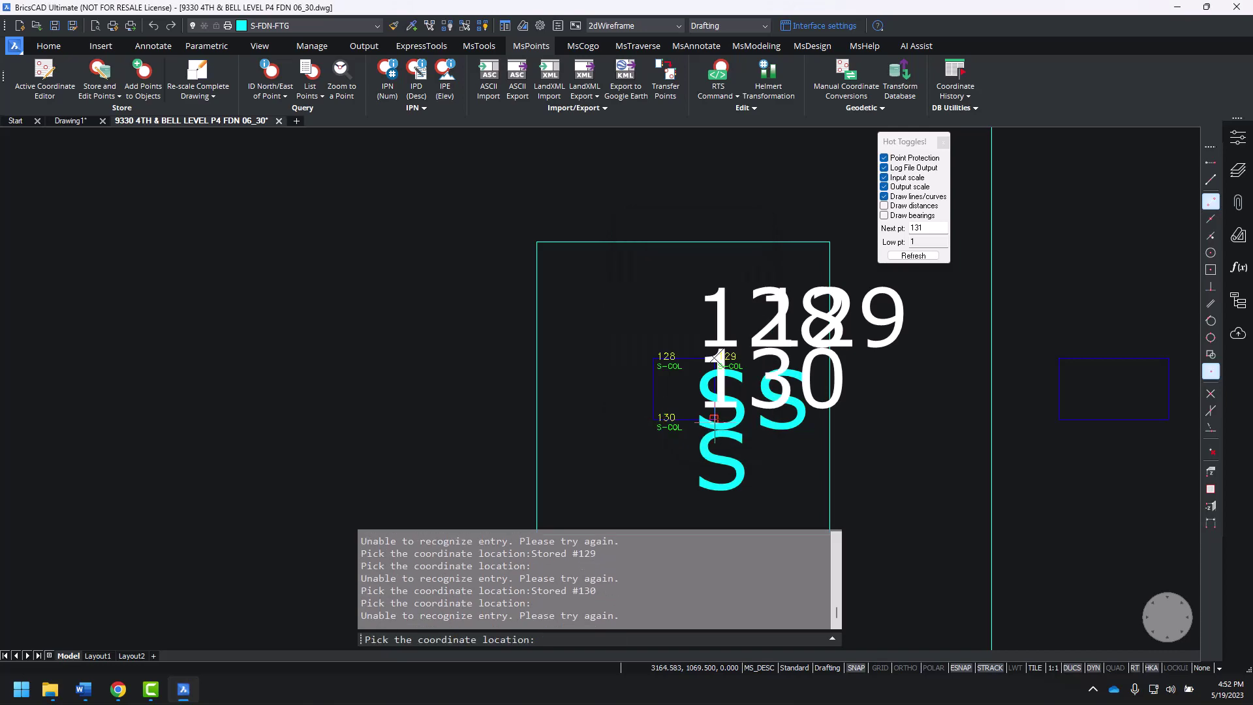
click(716, 357)
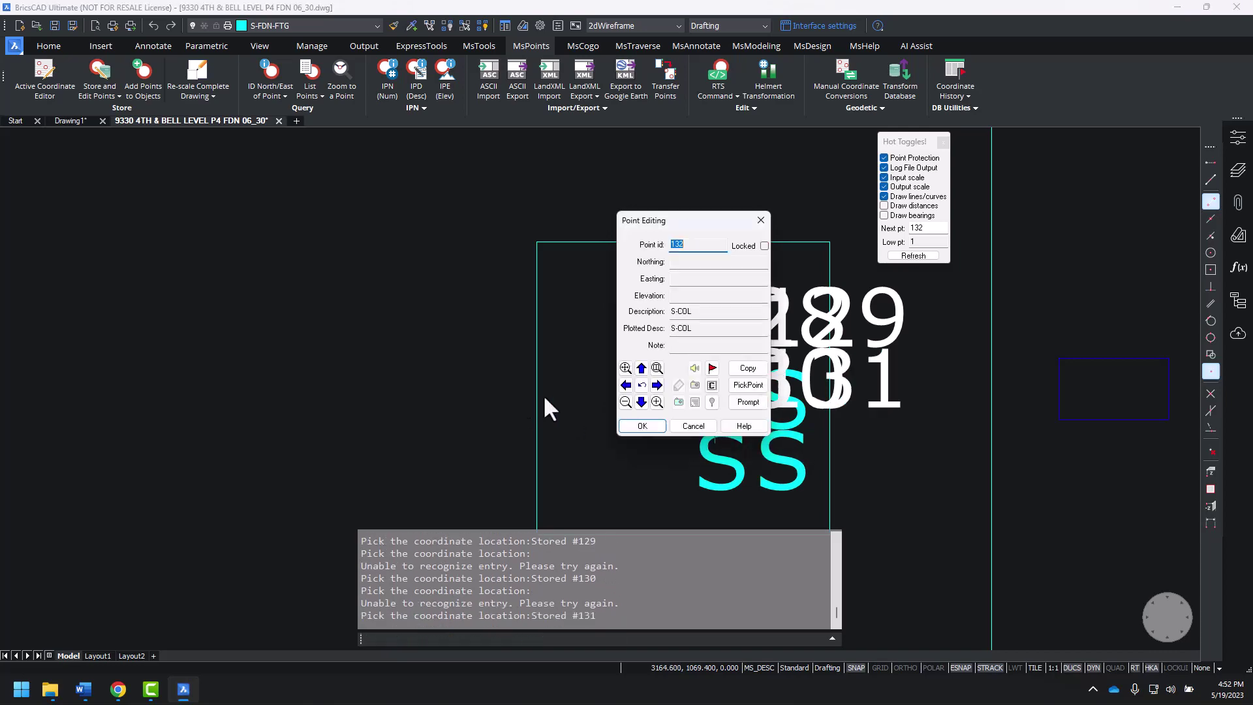
click(681, 425)
scroll(509, 366, down, 5)
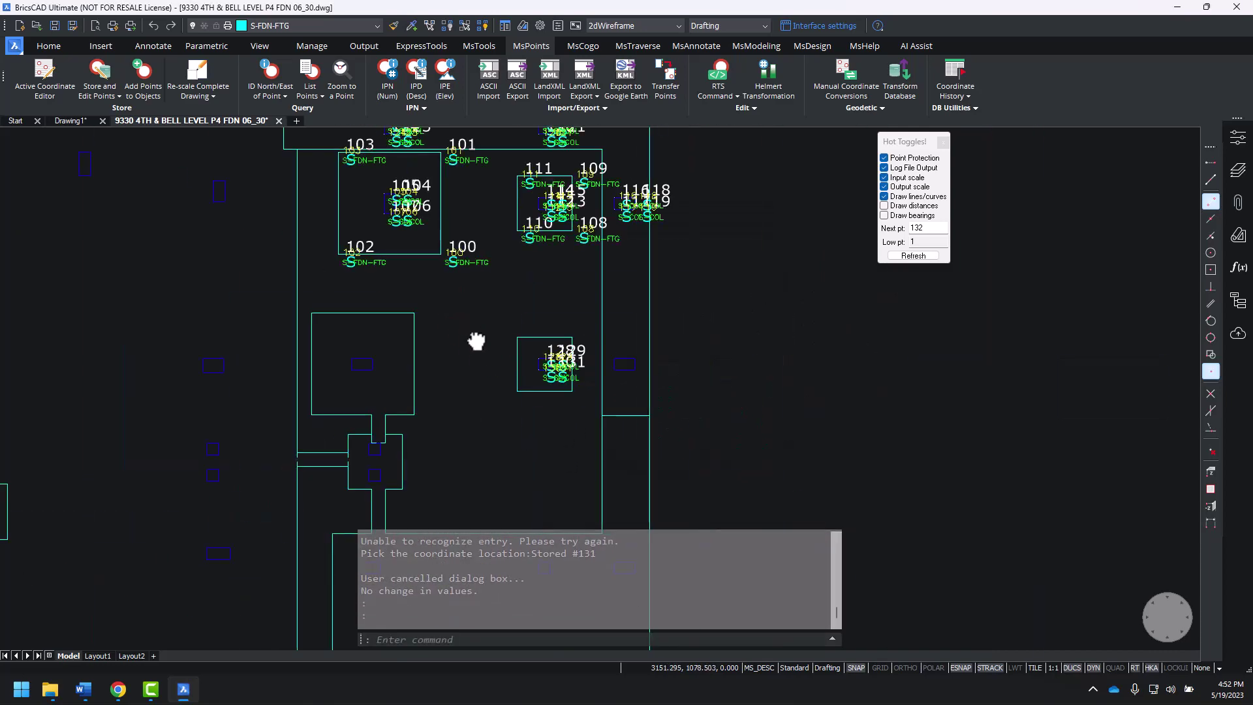
middle_drag(481, 358, 503, 425)
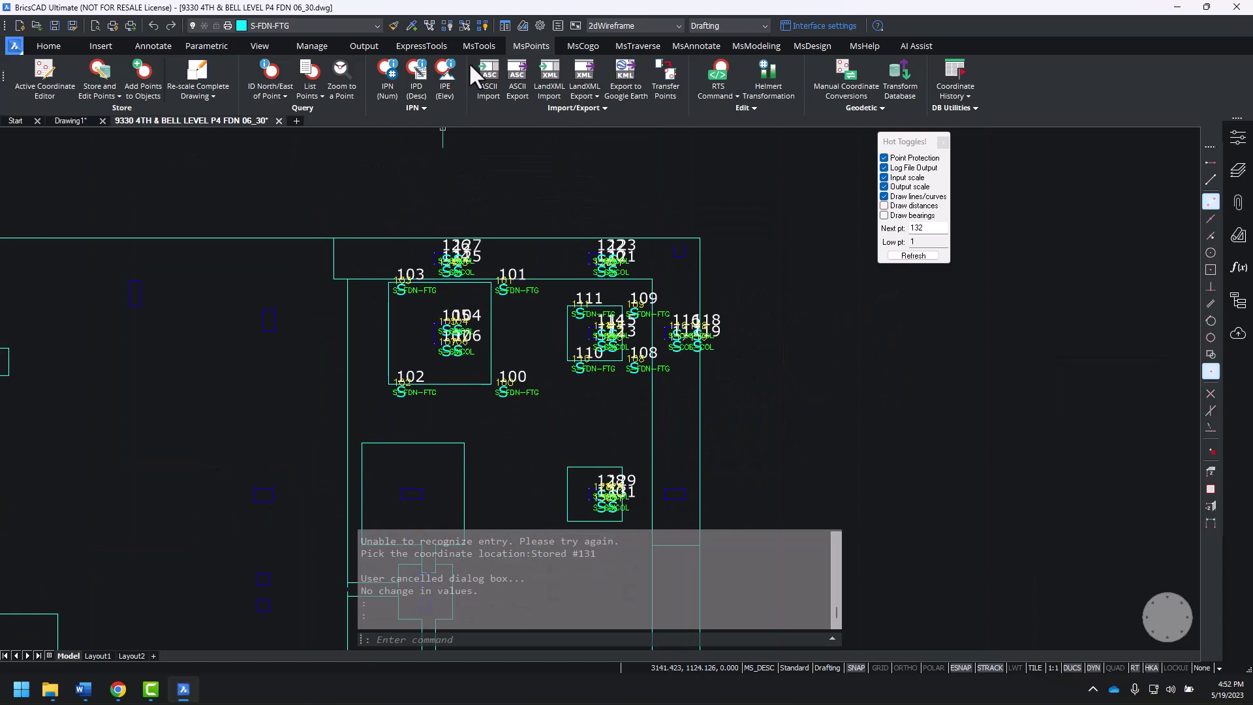
Step: Unisolate to bring back all hidden layers, including the grid
click(479, 46)
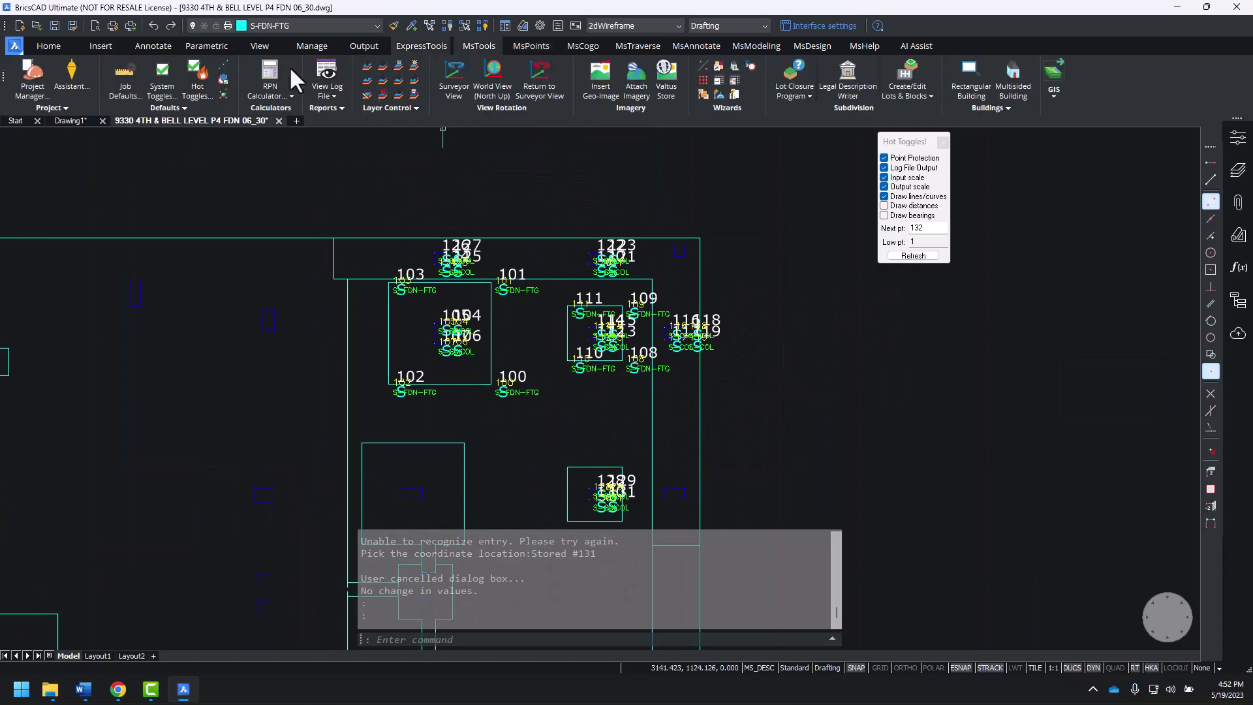
click(382, 67)
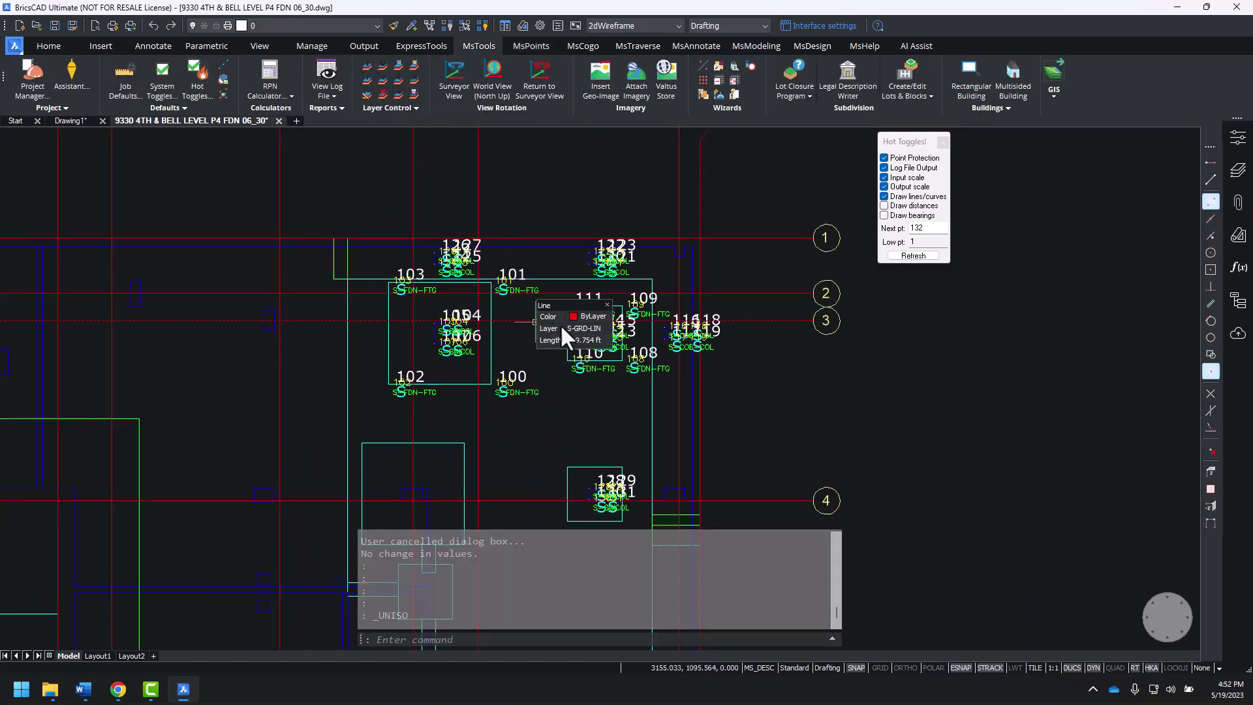
mouse_move(525, 356)
middle_down()
mouse_move(532, 481)
mouse_move(574, 440)
middle_up()
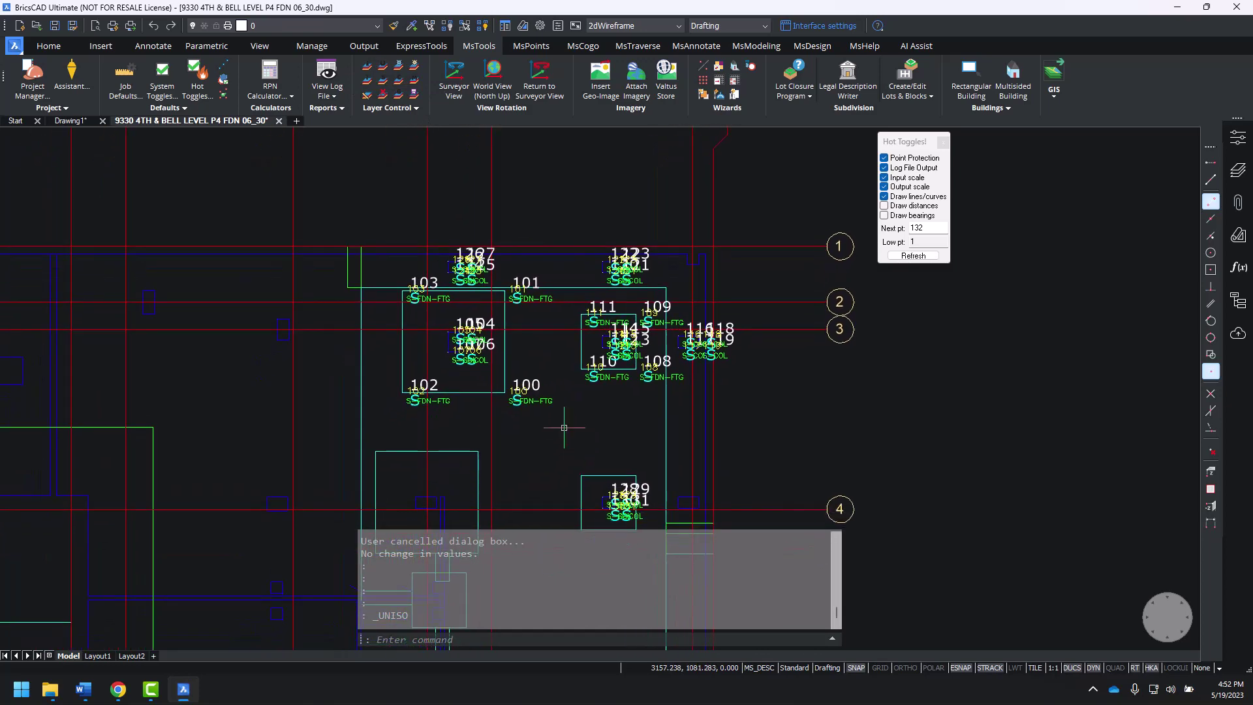
scroll(721, 200, down, 2)
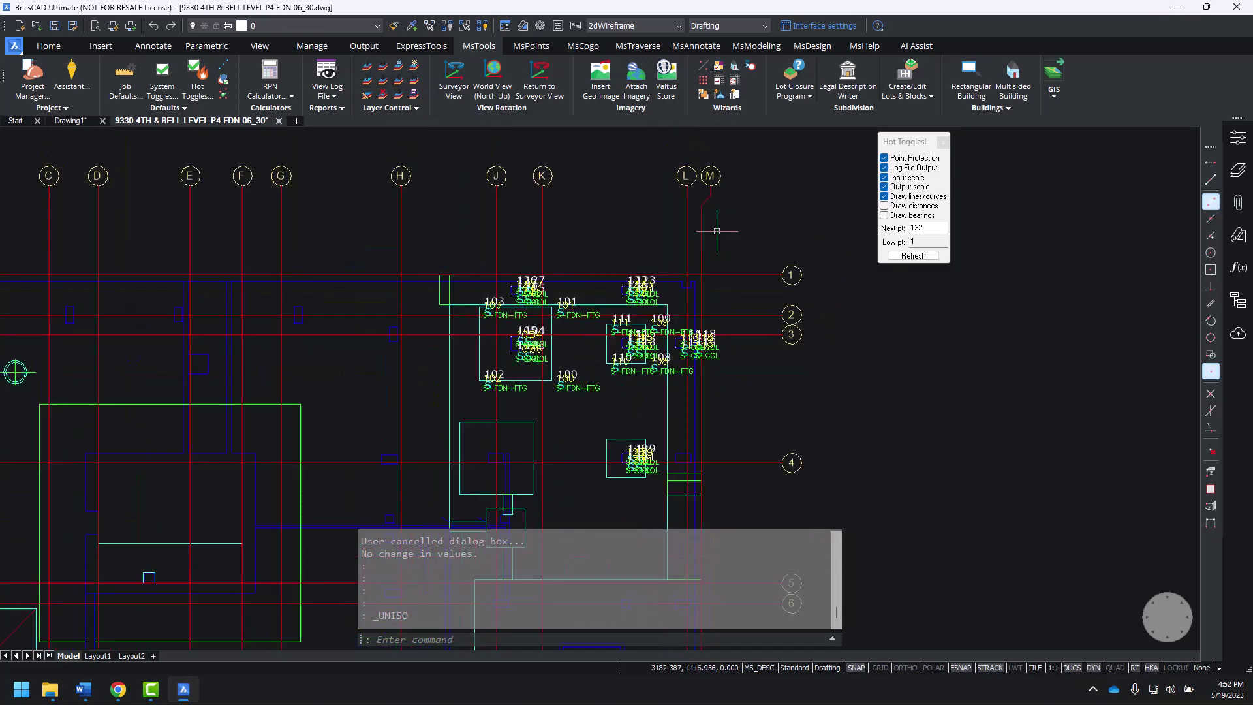
Step: Isolate the S-GRD-LIN gridline layer along with the layout points
click(736, 85)
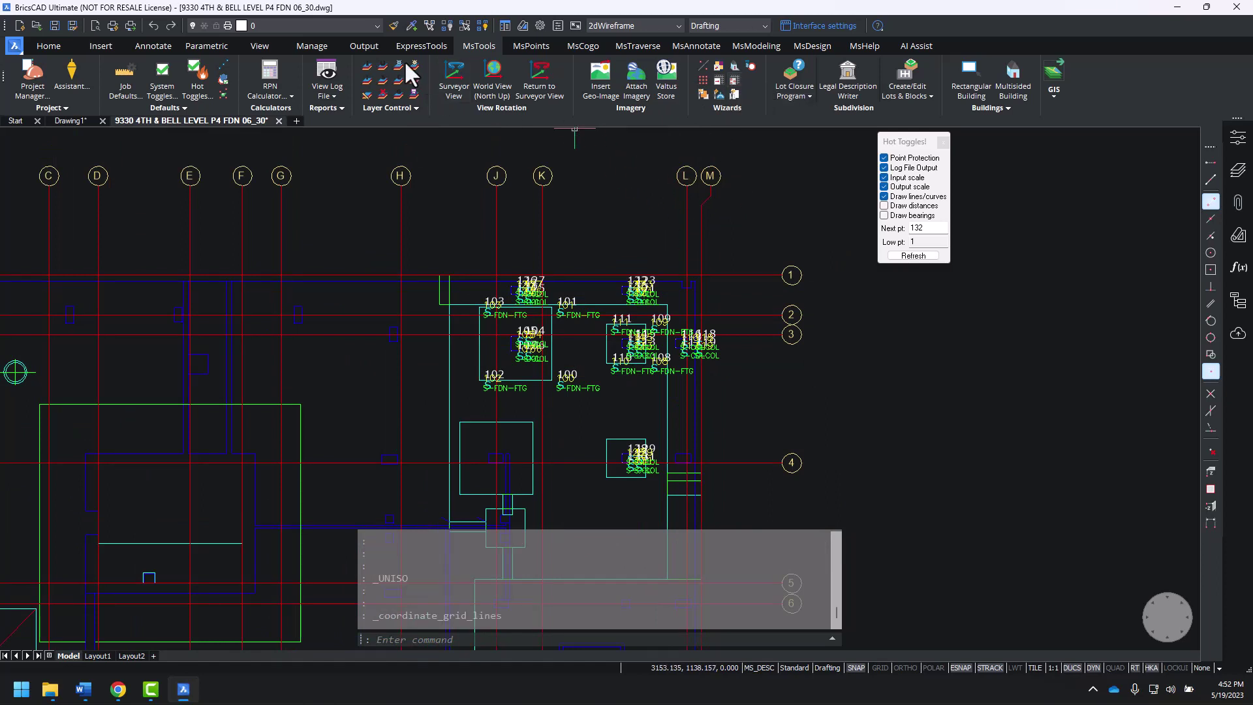
click(367, 68)
click(583, 219)
click(520, 146)
key(Return)
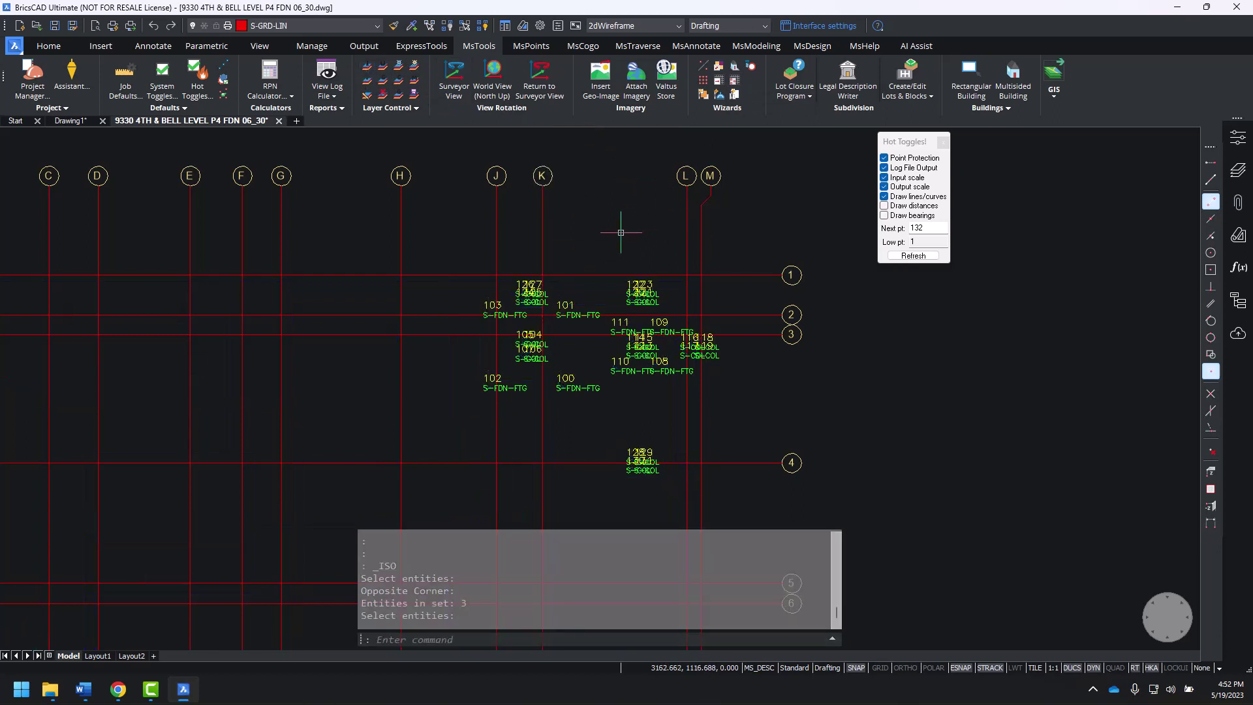
Step: Accept the Coordinate Grid Lines intersection point settings
click(736, 85)
drag(660, 220, 993, 205)
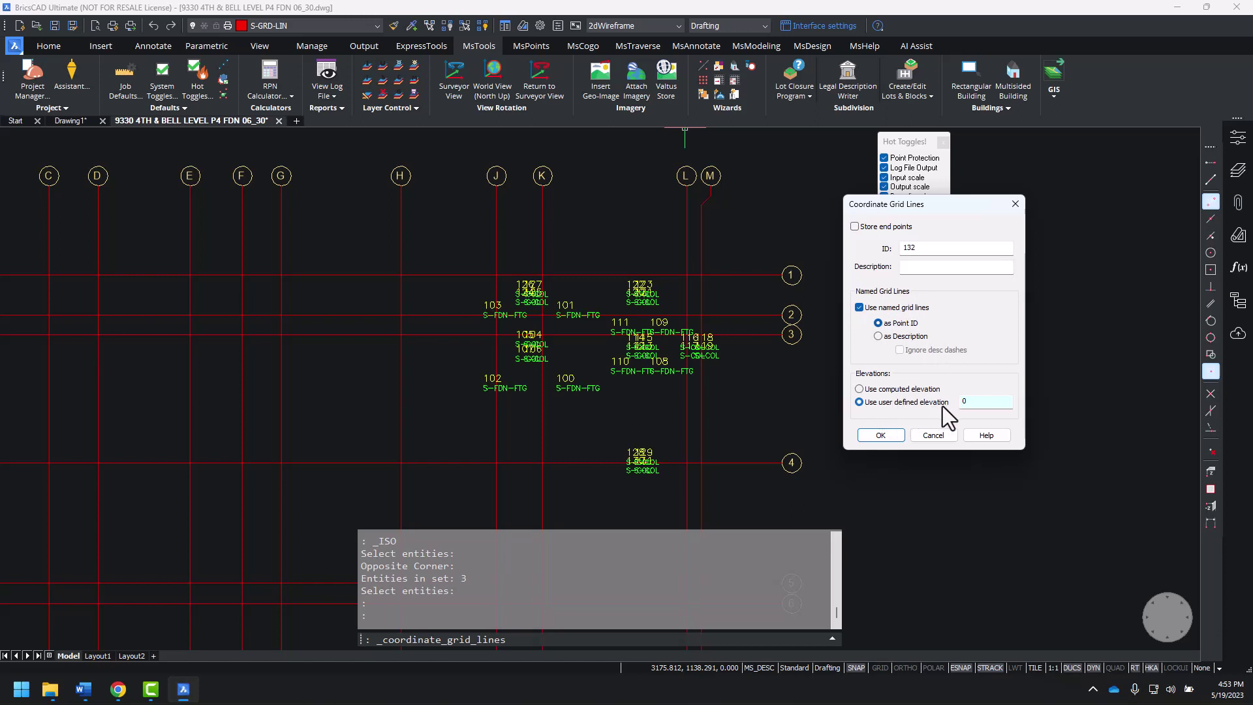
click(881, 435)
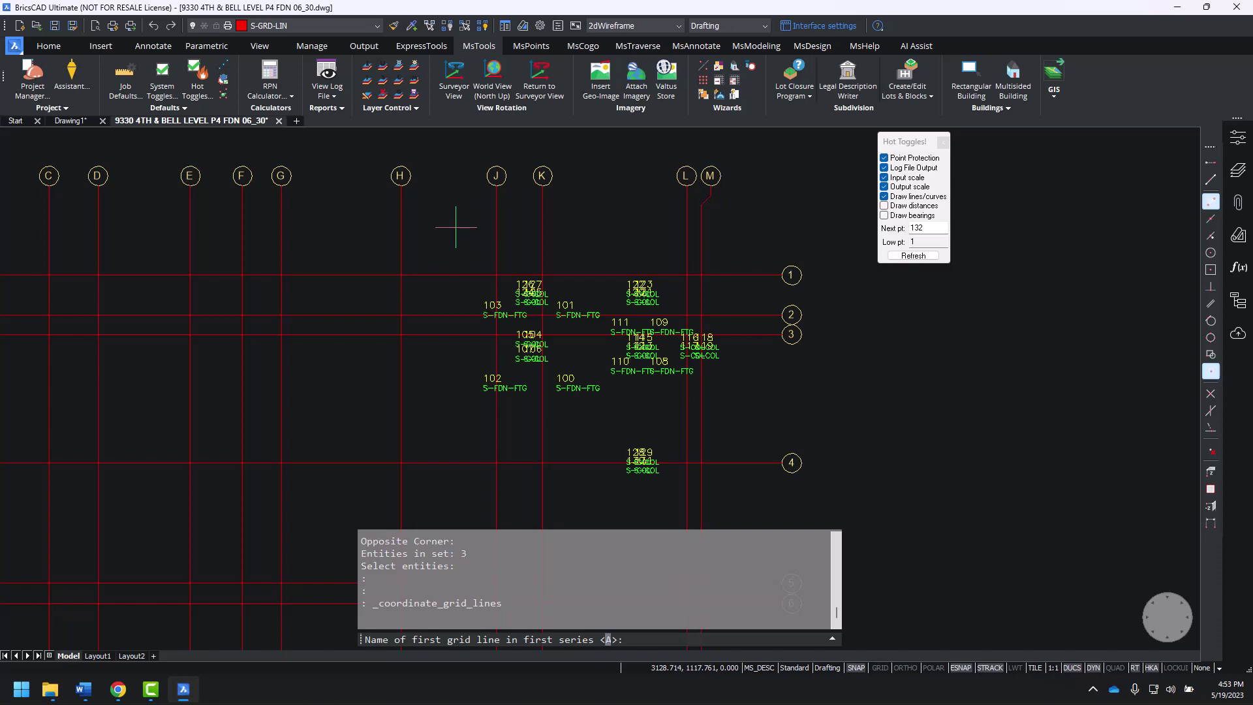
Step: Pick lettered grid lines H, J, K, L and M as the first series
key(Return)
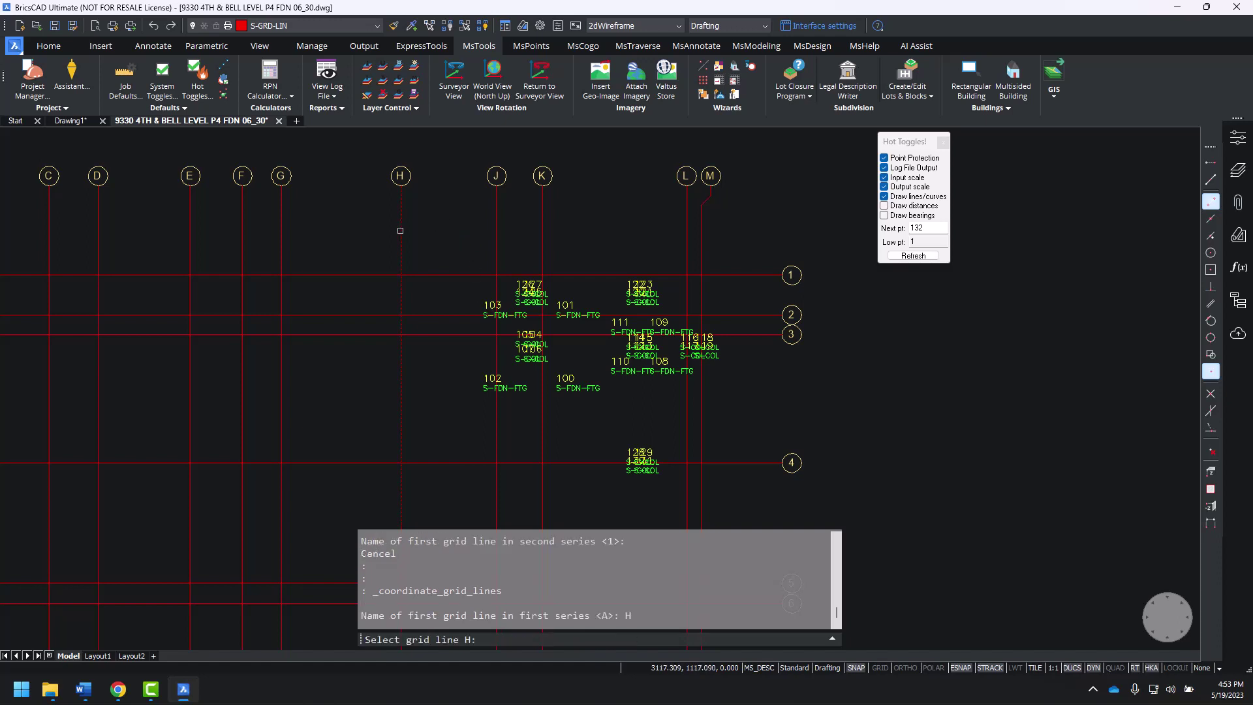
click(400, 231)
scroll(481, 272, down, 3)
middle_drag(481, 346, 444, 346)
scroll(420, 209, up, 5)
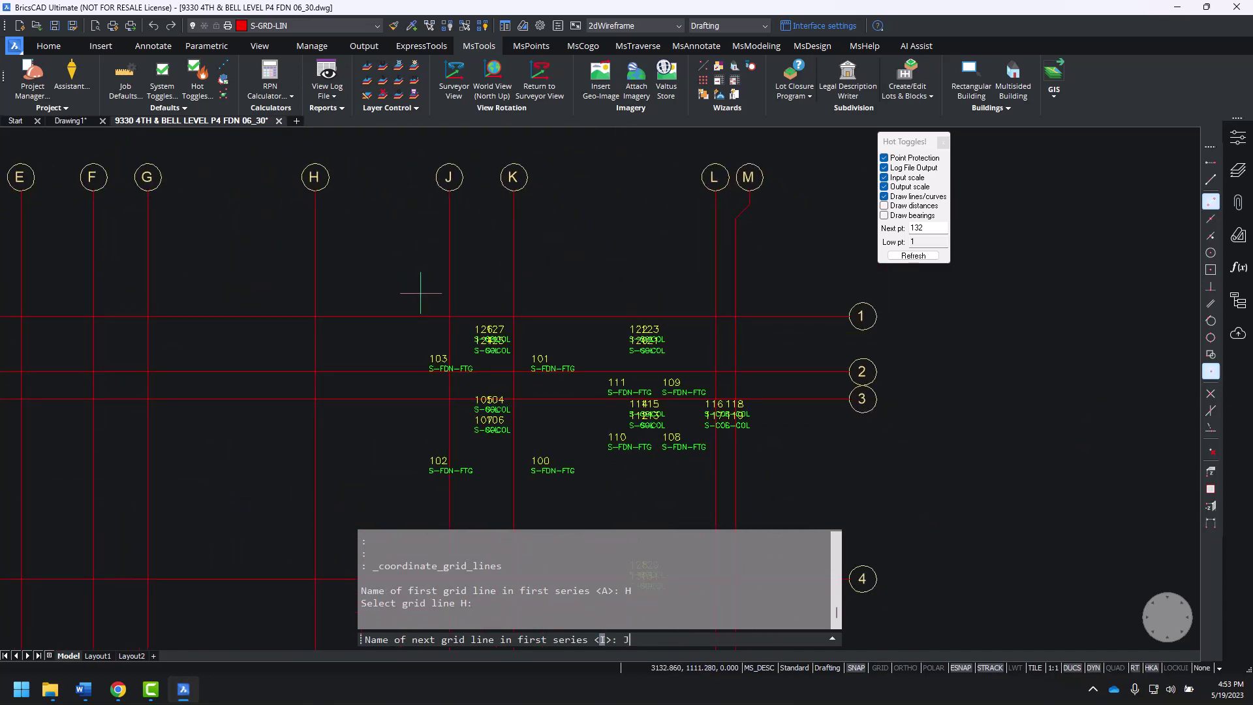
key(Return)
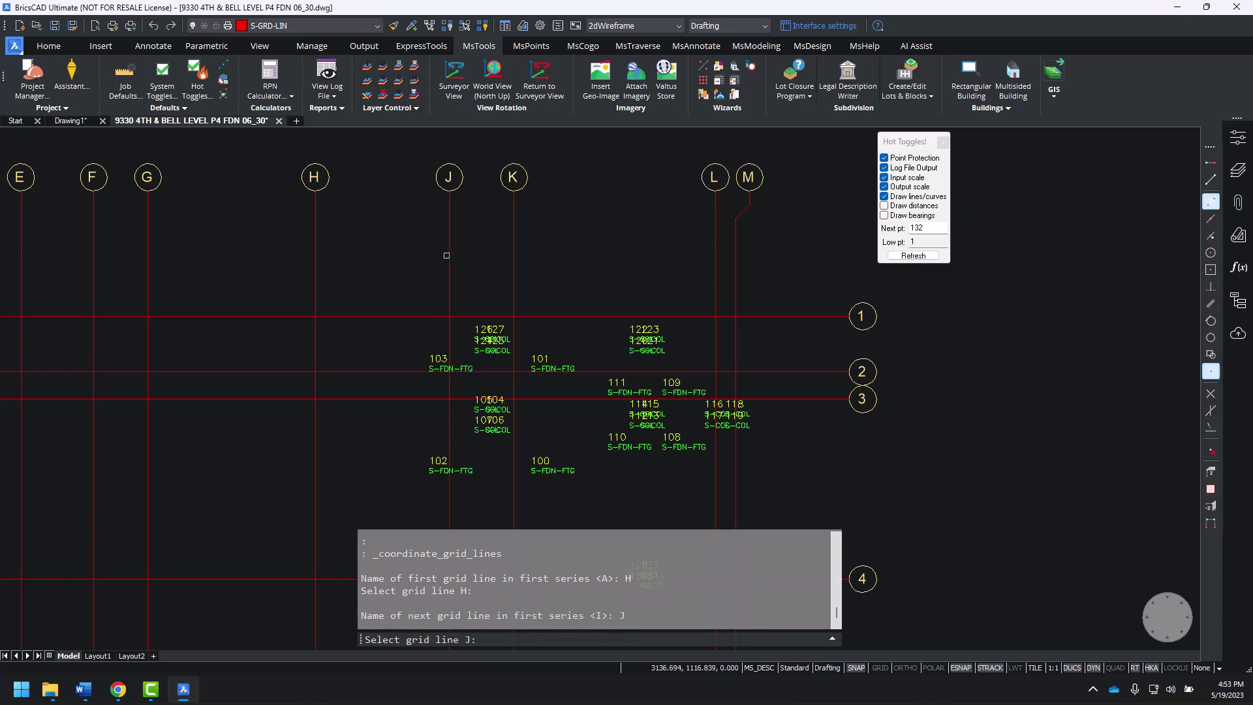
click(449, 256)
key(Return)
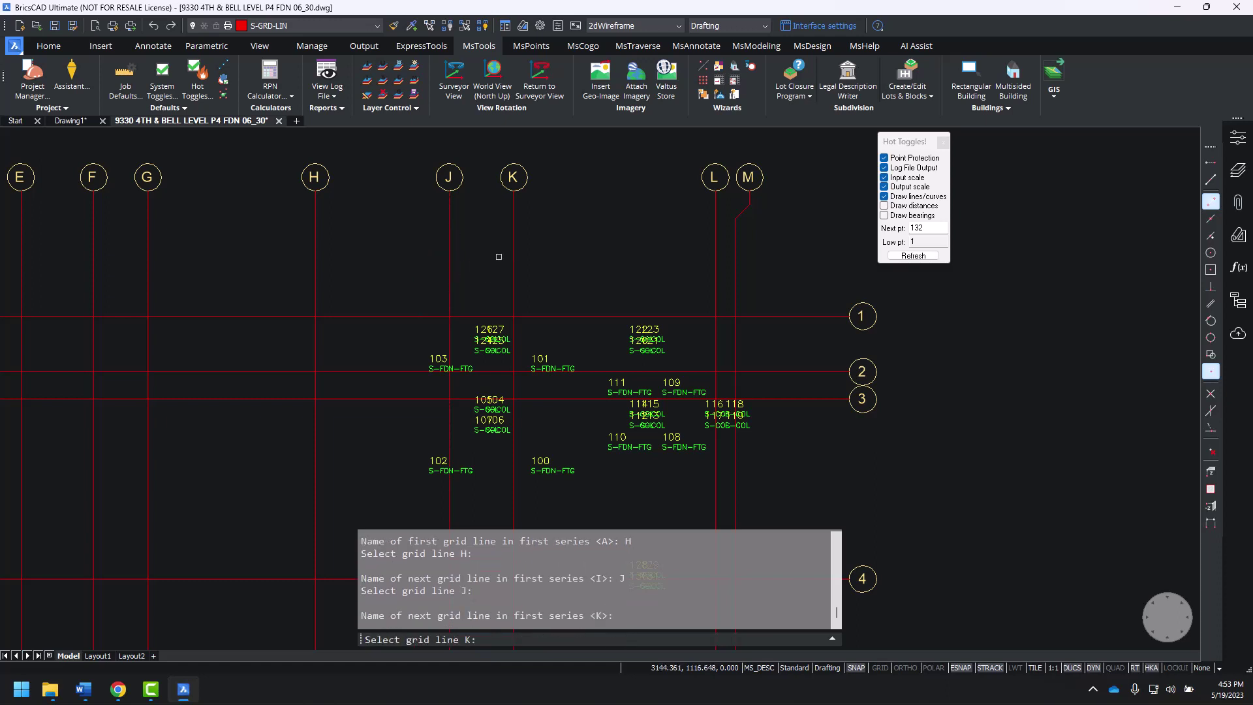
click(511, 251)
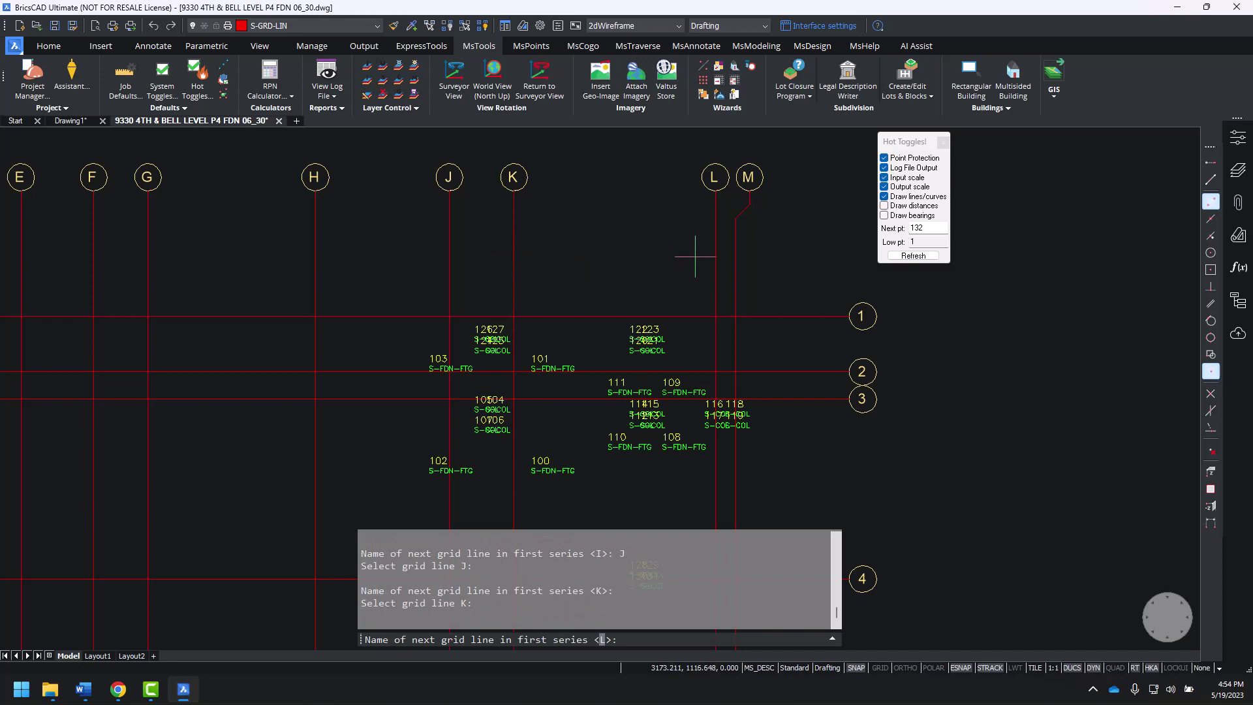
key(Return)
click(715, 264)
key(Return)
click(734, 269)
key(Escape)
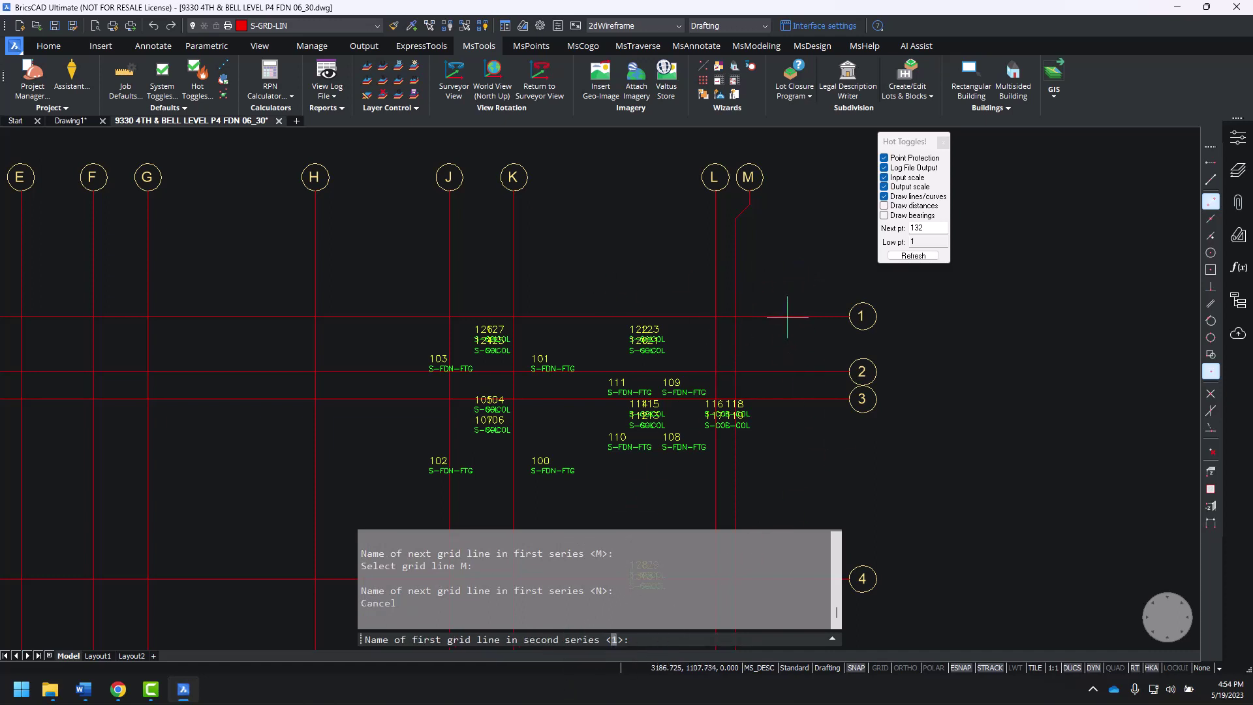
Step: Pick numbered grid lines 1–4 to create the 20 intersection points H-1 through M-4
key(Return)
click(779, 316)
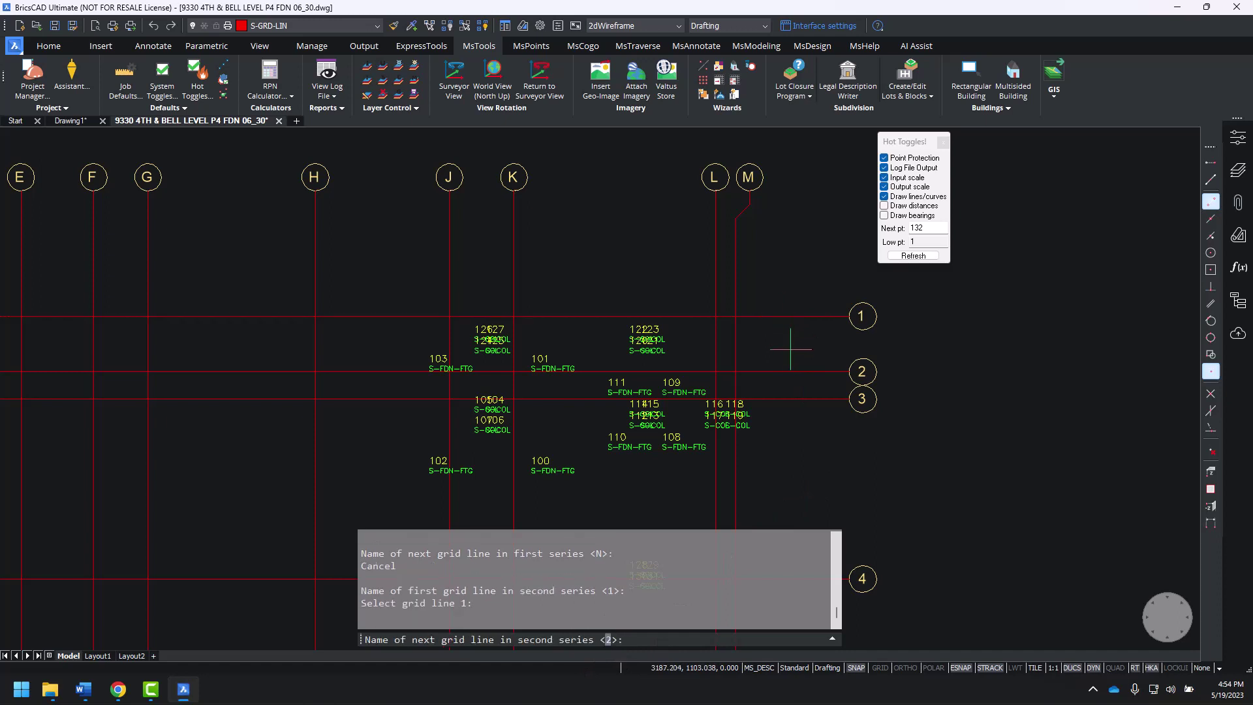
key(Return)
click(790, 371)
key(Return)
click(798, 399)
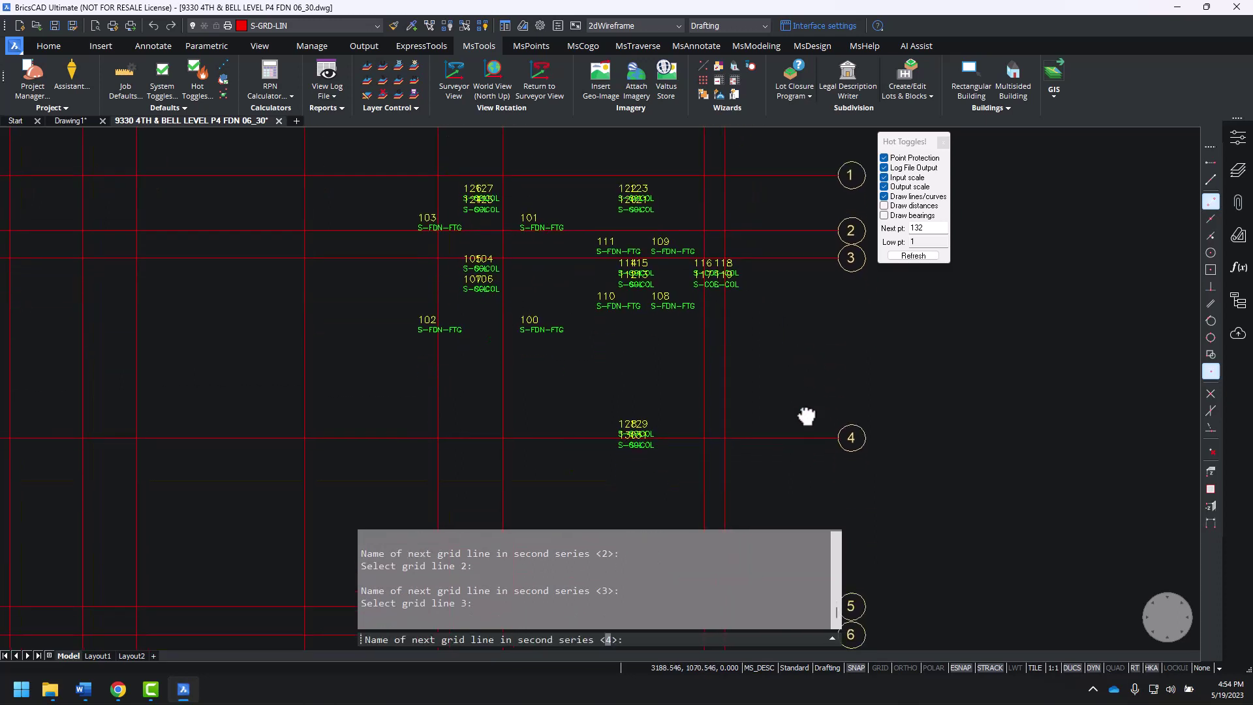
key(Return)
click(795, 391)
key(Return)
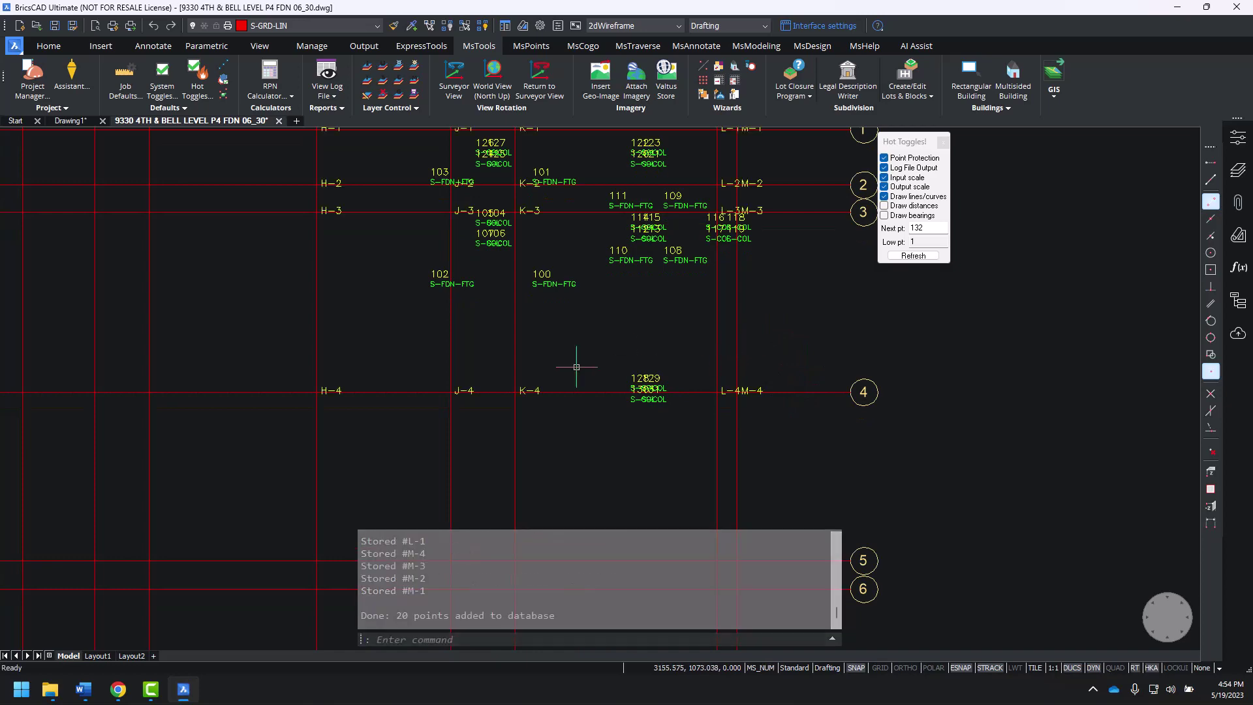
Step: Pan and zoom across the grid to review the new point labels, including row 4
middle_drag(589, 340, 614, 476)
scroll(406, 280, up, 3)
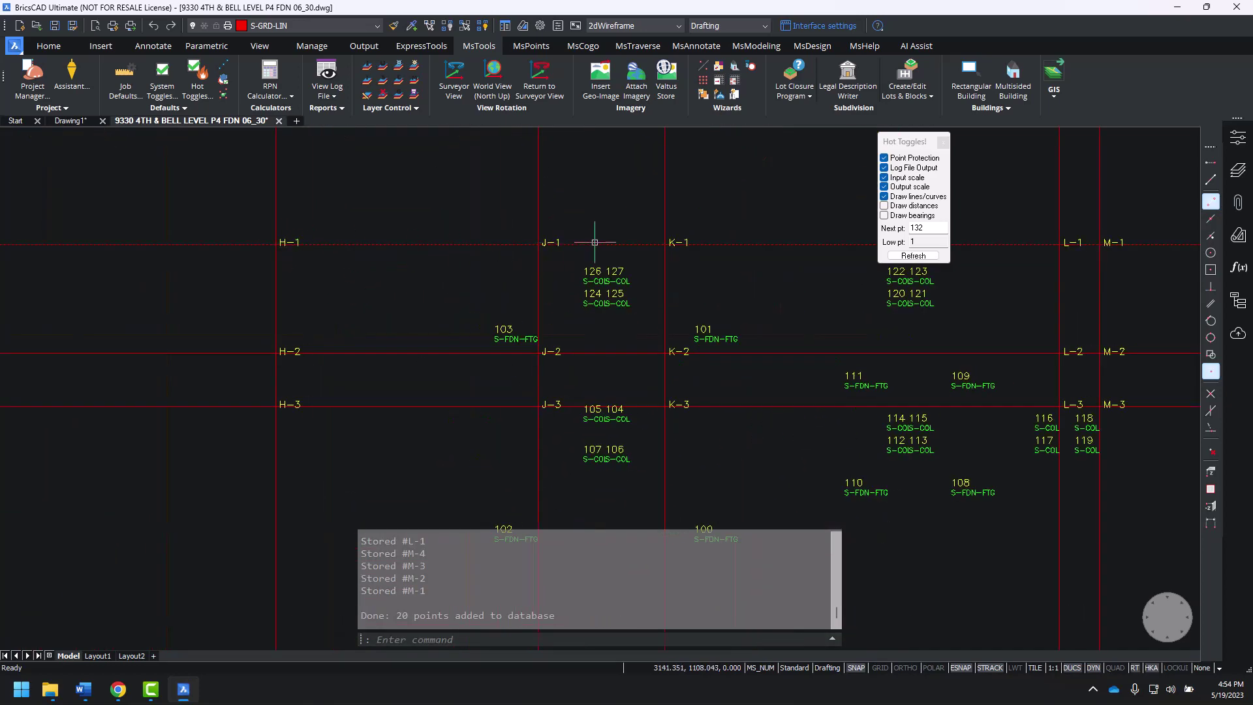
scroll(749, 280, down, 2)
mouse_move(749, 279)
middle_down()
mouse_move(683, 280)
mouse_move(694, 258)
middle_up()
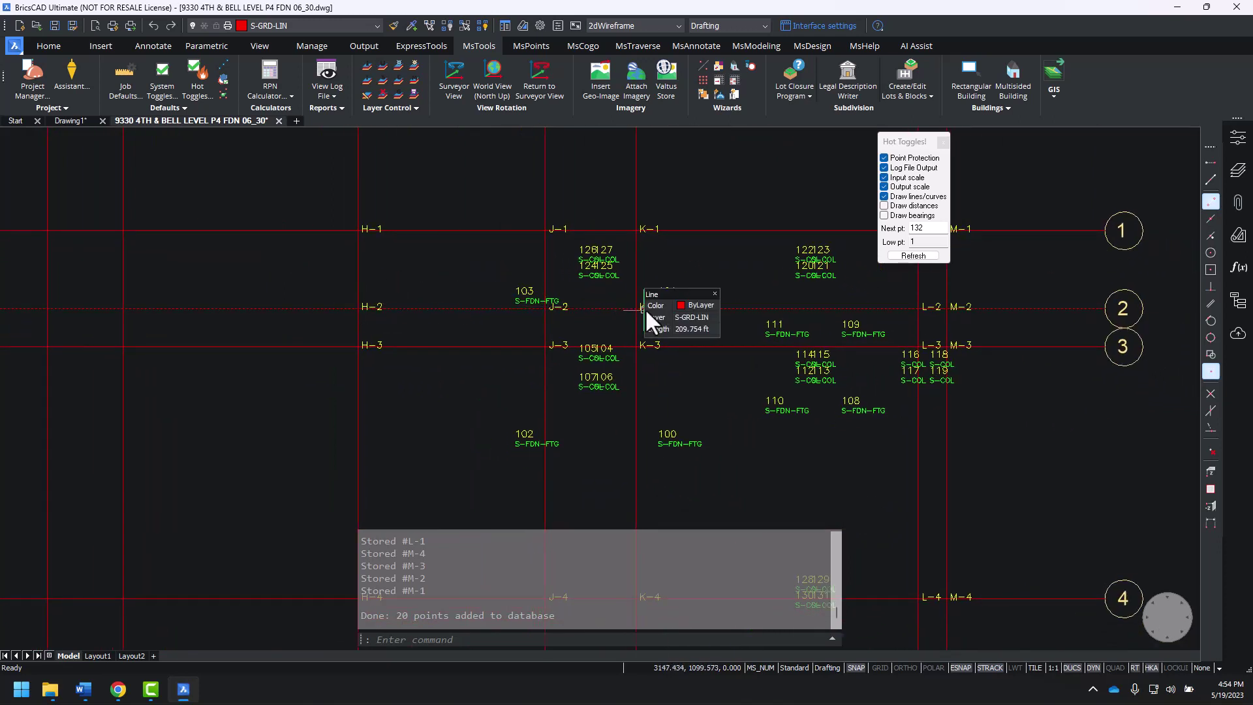
middle_drag(461, 390, 369, 262)
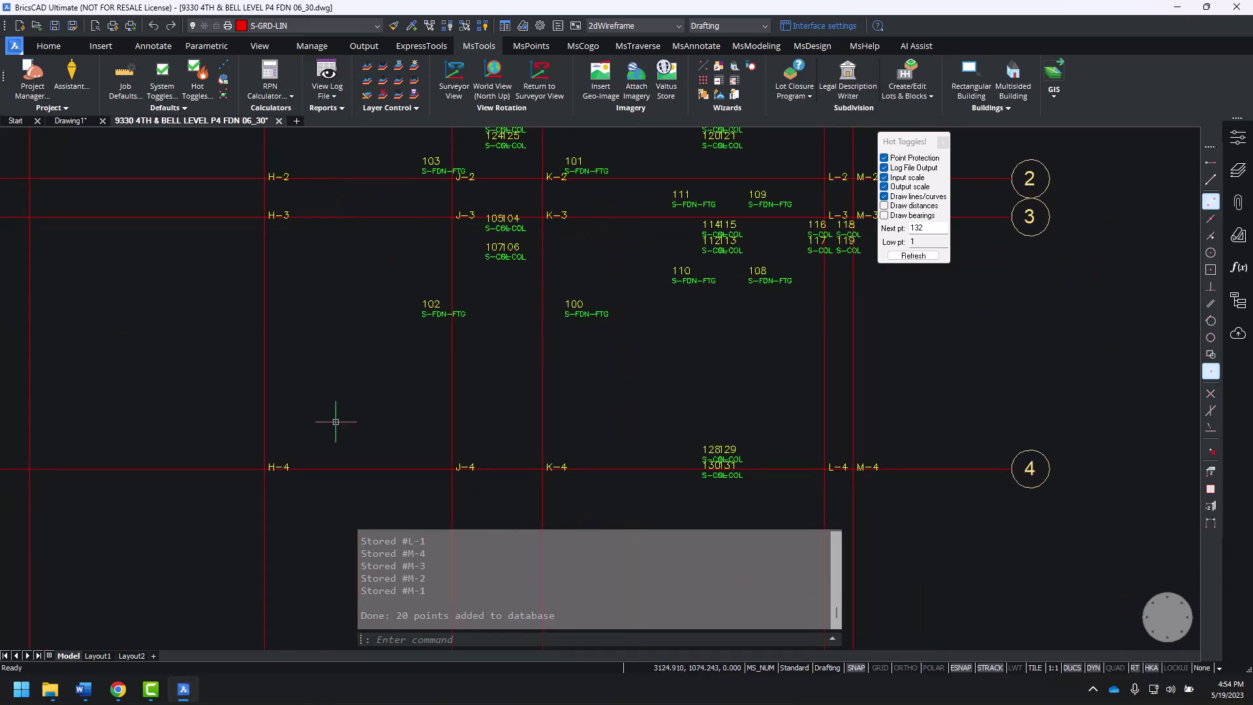
scroll(678, 373, down, 5)
scroll(679, 373, up, 3)
mouse_move(679, 374)
middle_down()
mouse_move(638, 372)
mouse_move(581, 428)
middle_up()
scroll(573, 419, up, 1)
scroll(601, 382, down, 2)
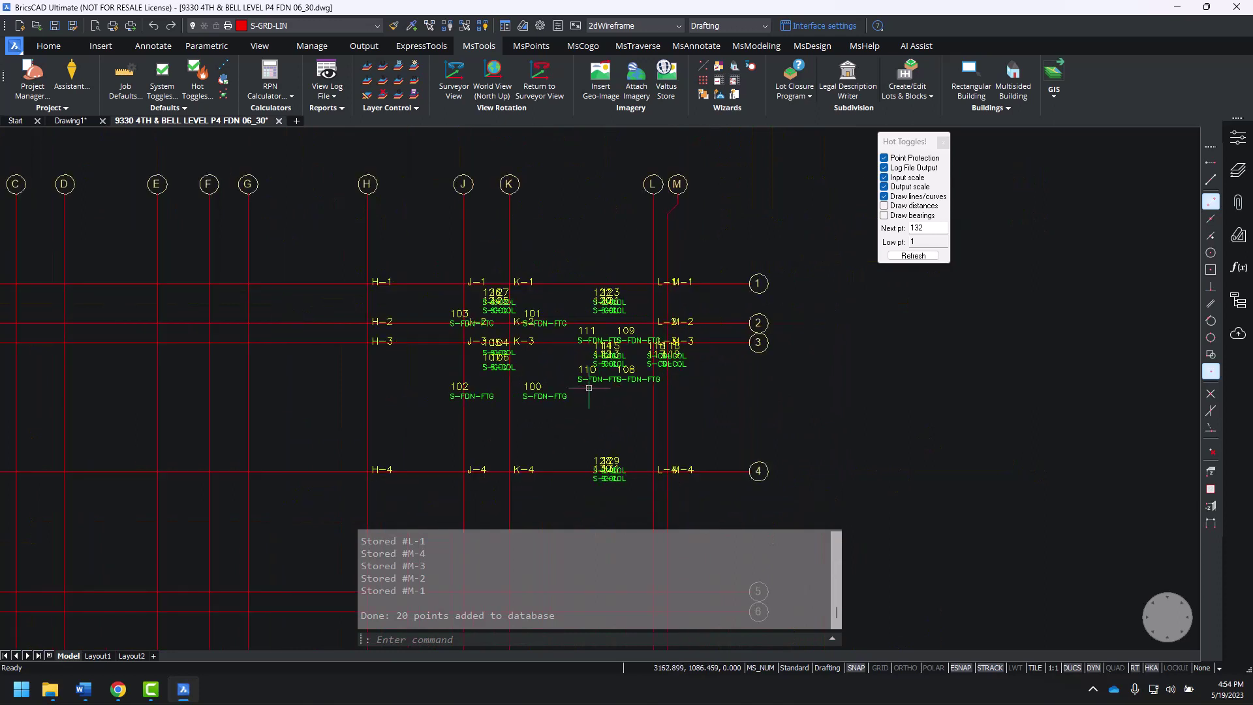
Step: Unisolate all layers, then isolate MS_NODE_MISC by window-selecting the H-1 label
click(383, 94)
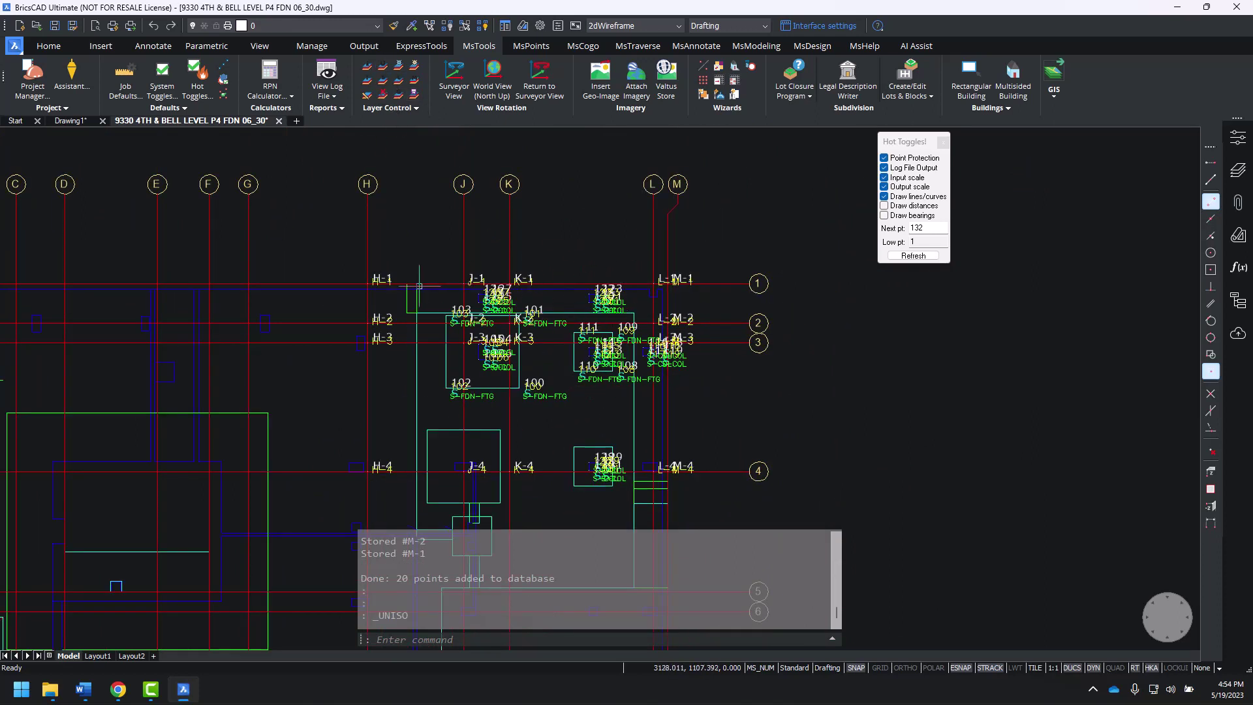
scroll(355, 282, up, 5)
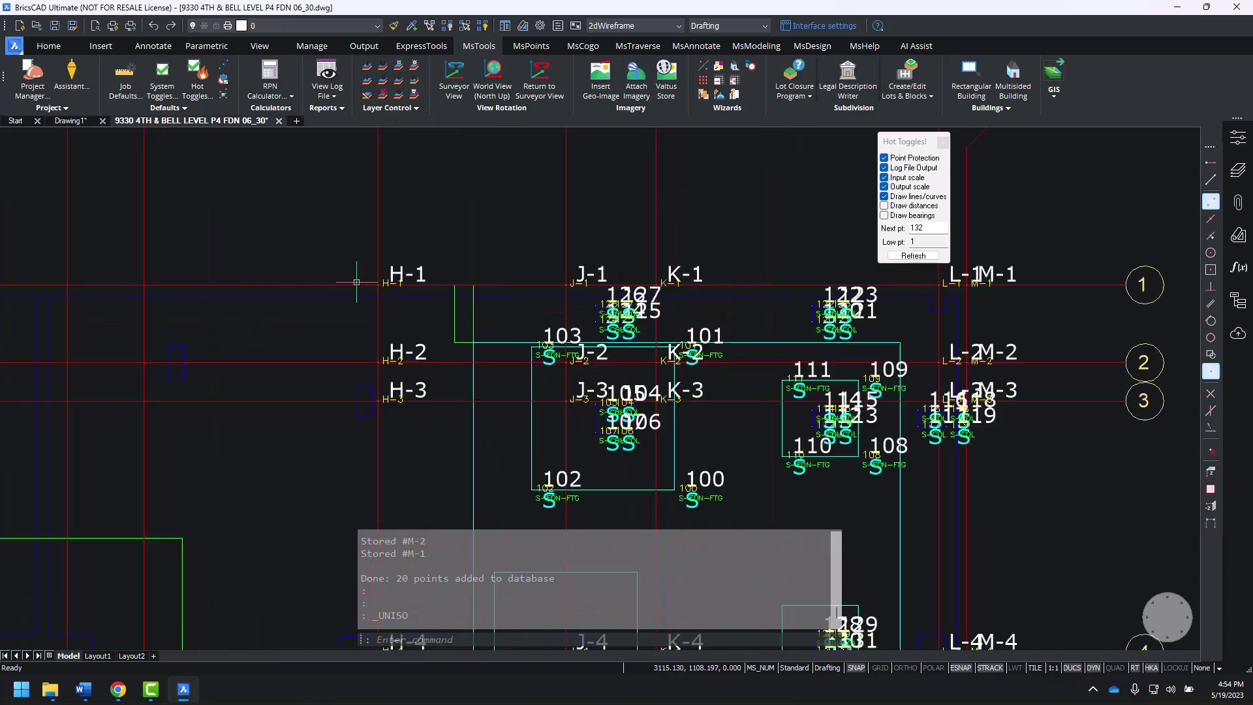
click(367, 67)
click(380, 267)
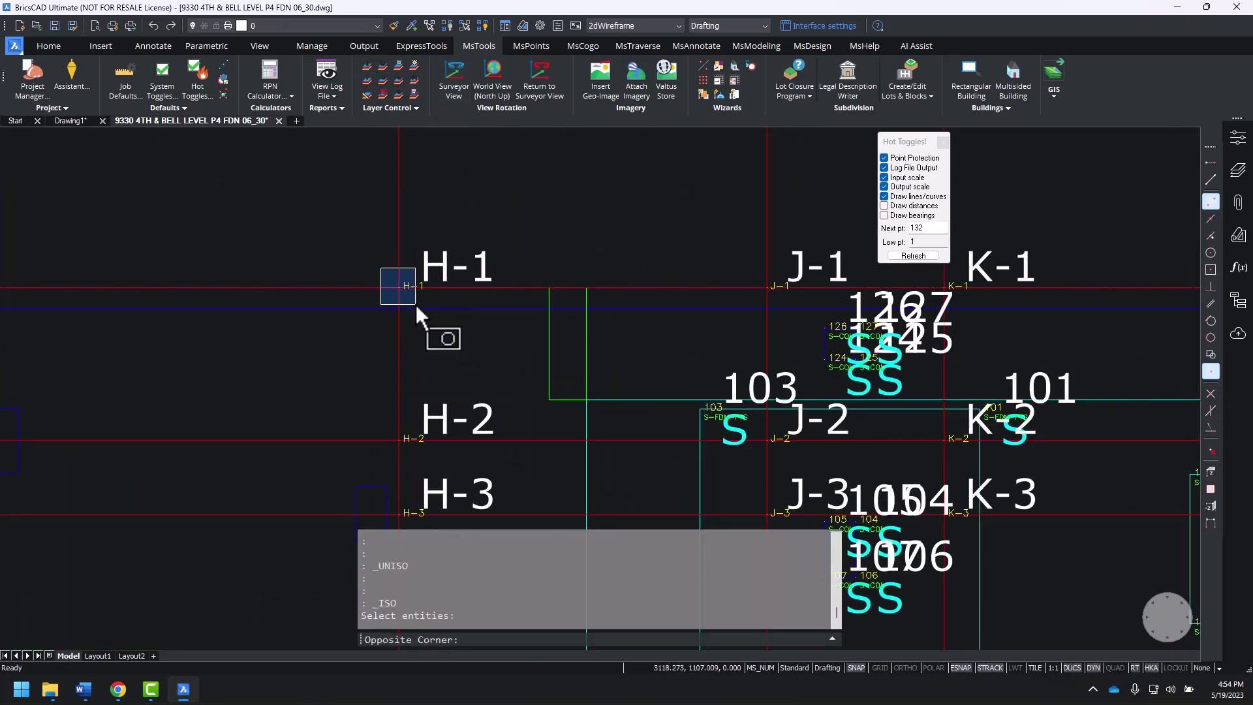
click(459, 350)
key(Return)
scroll(462, 308, down, 3)
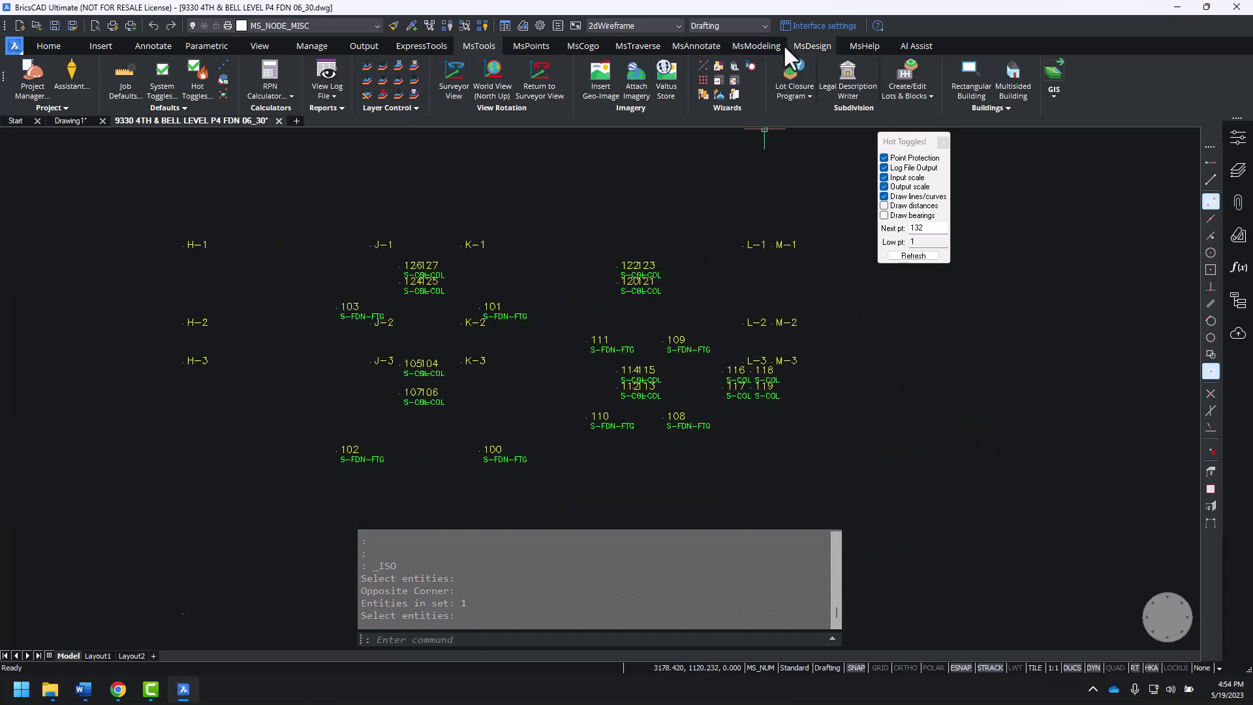
Step: Run Export Leica iCON on all 43 layout points, writing DXF and TXT files to Exports
click(641, 43)
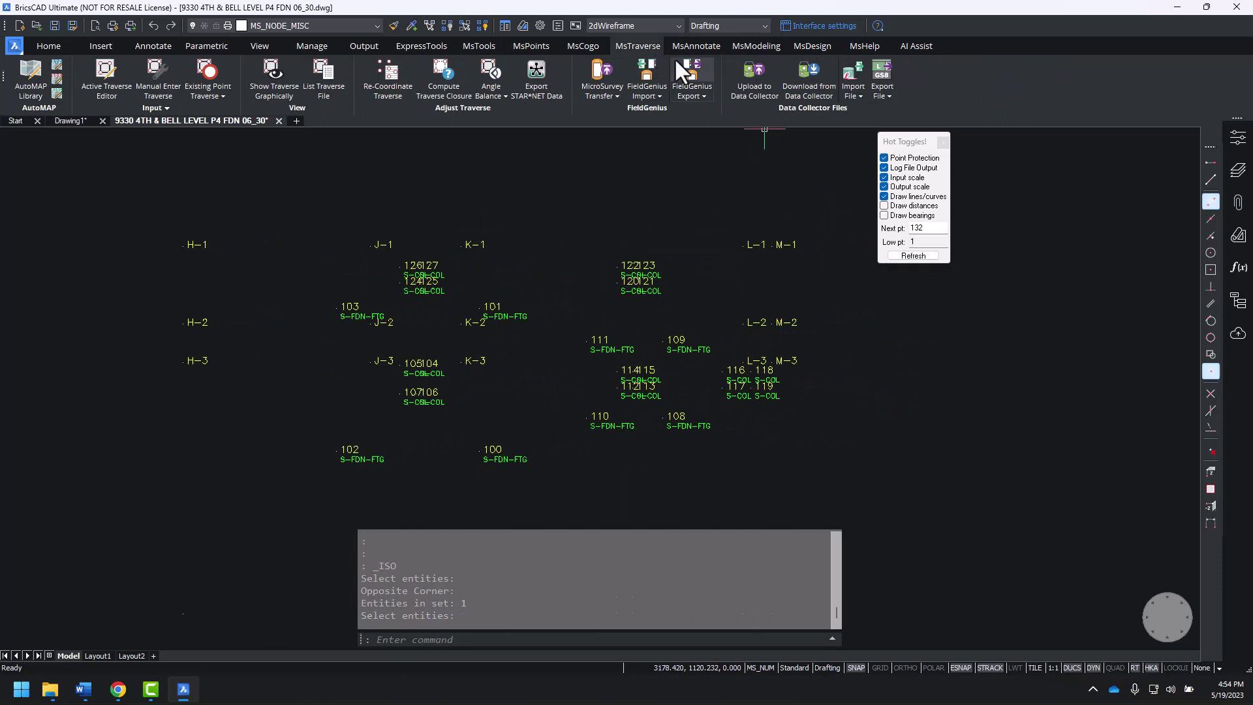
click(888, 93)
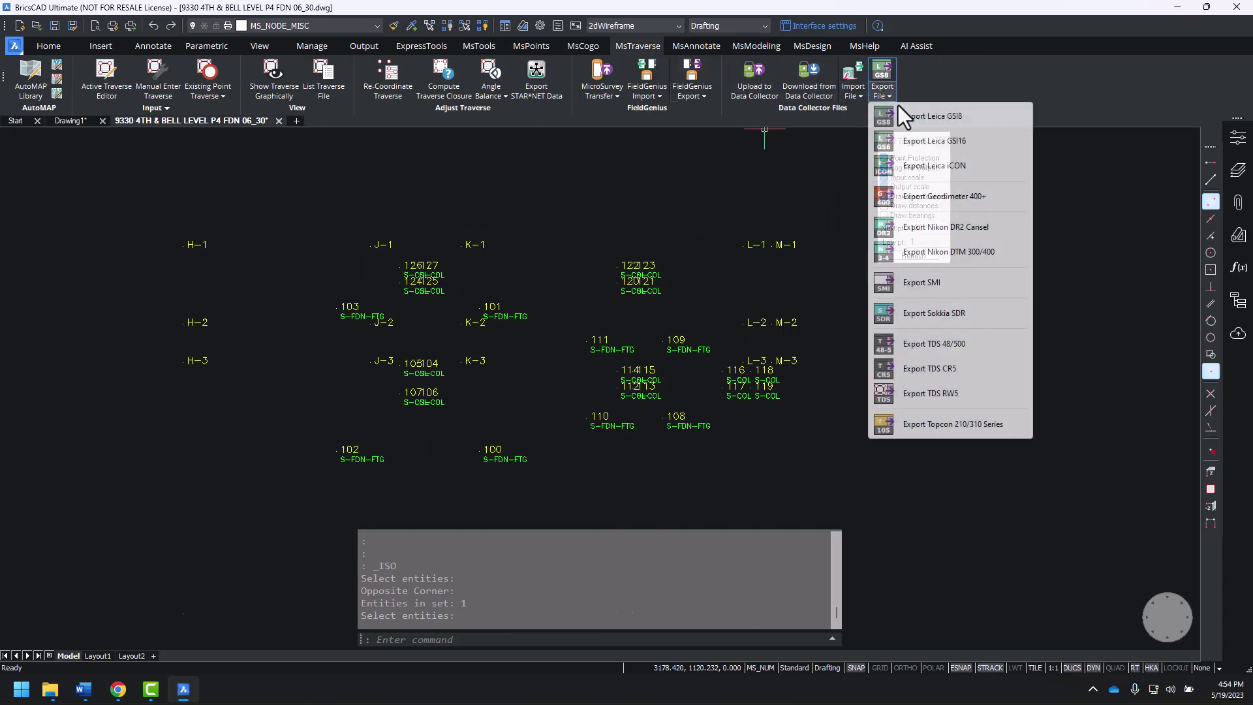
click(937, 171)
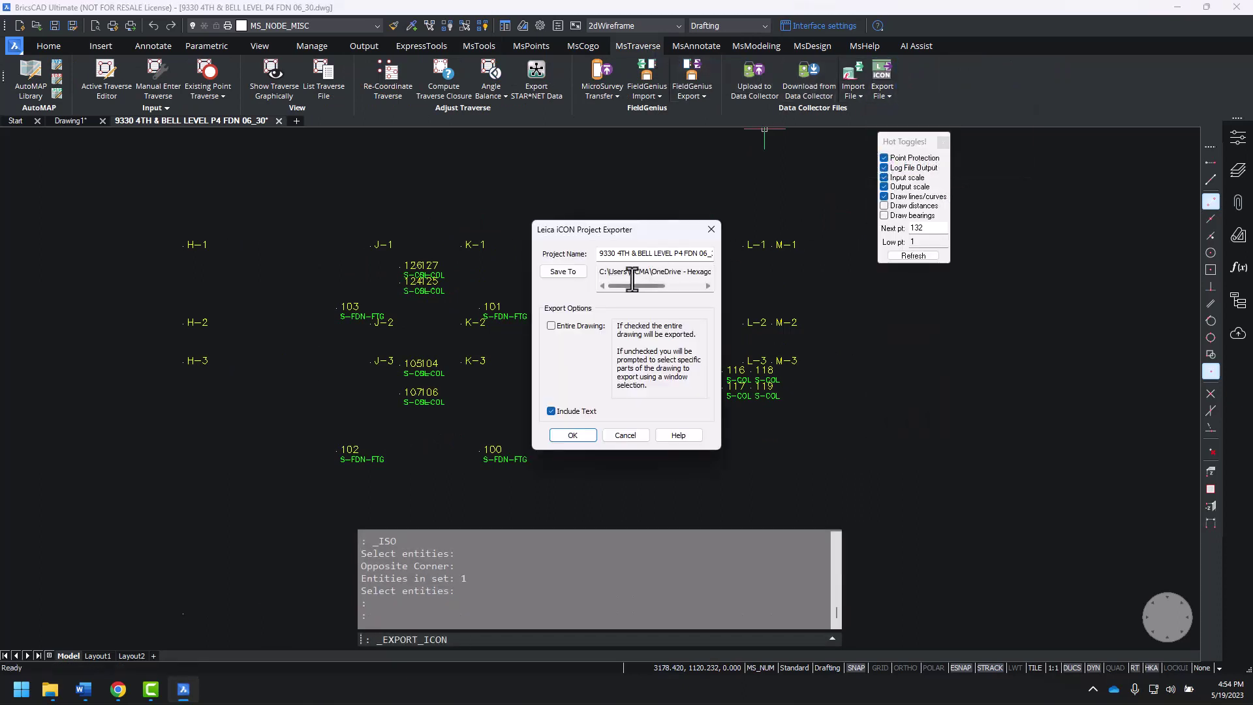
drag(611, 273, 808, 278)
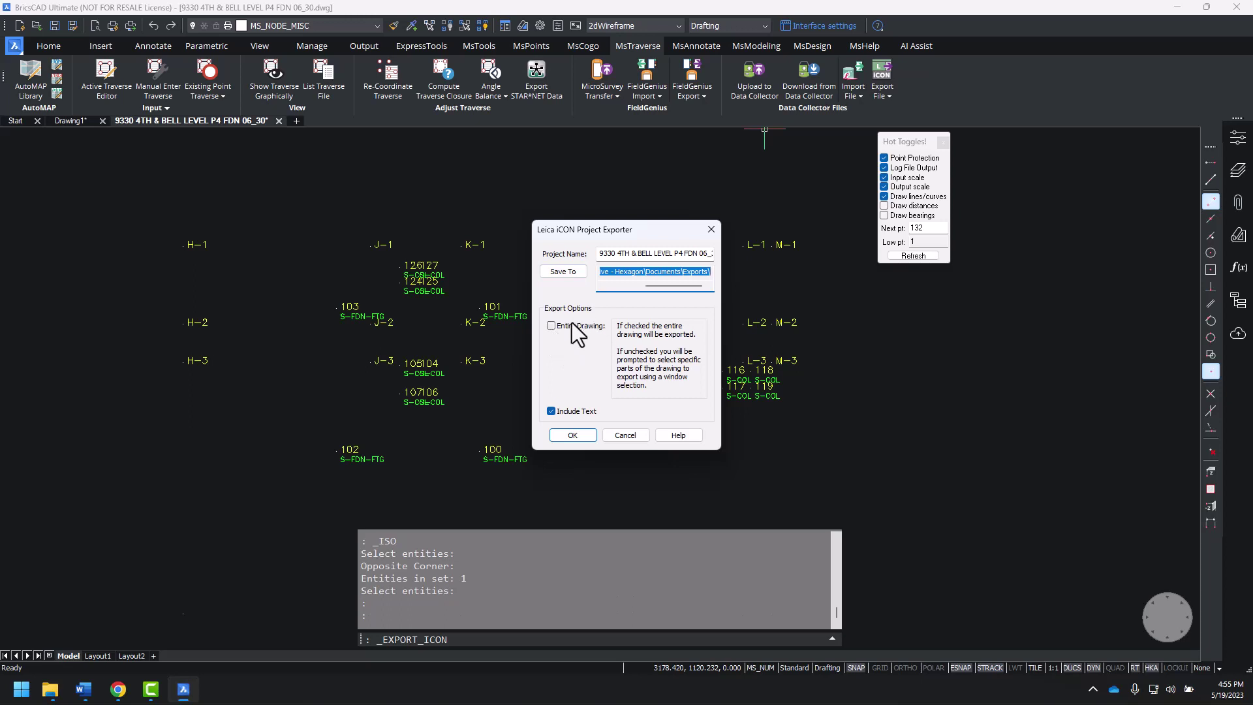
click(571, 435)
click(115, 173)
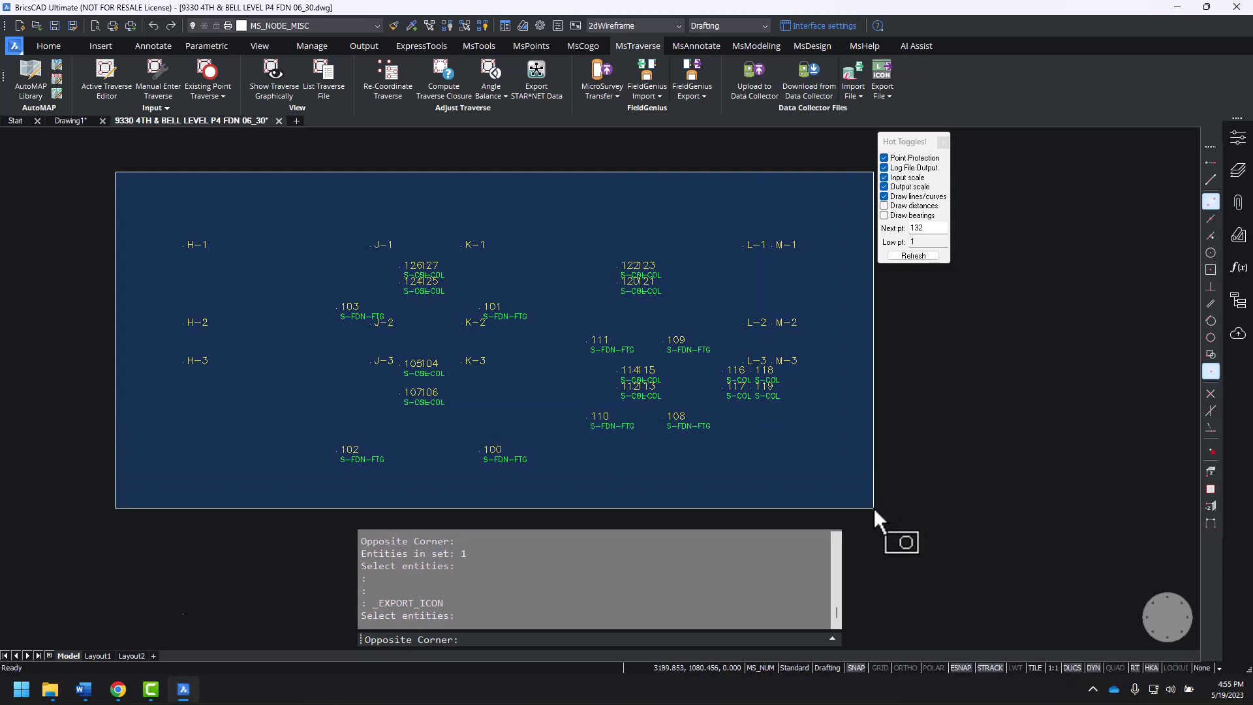
click(848, 506)
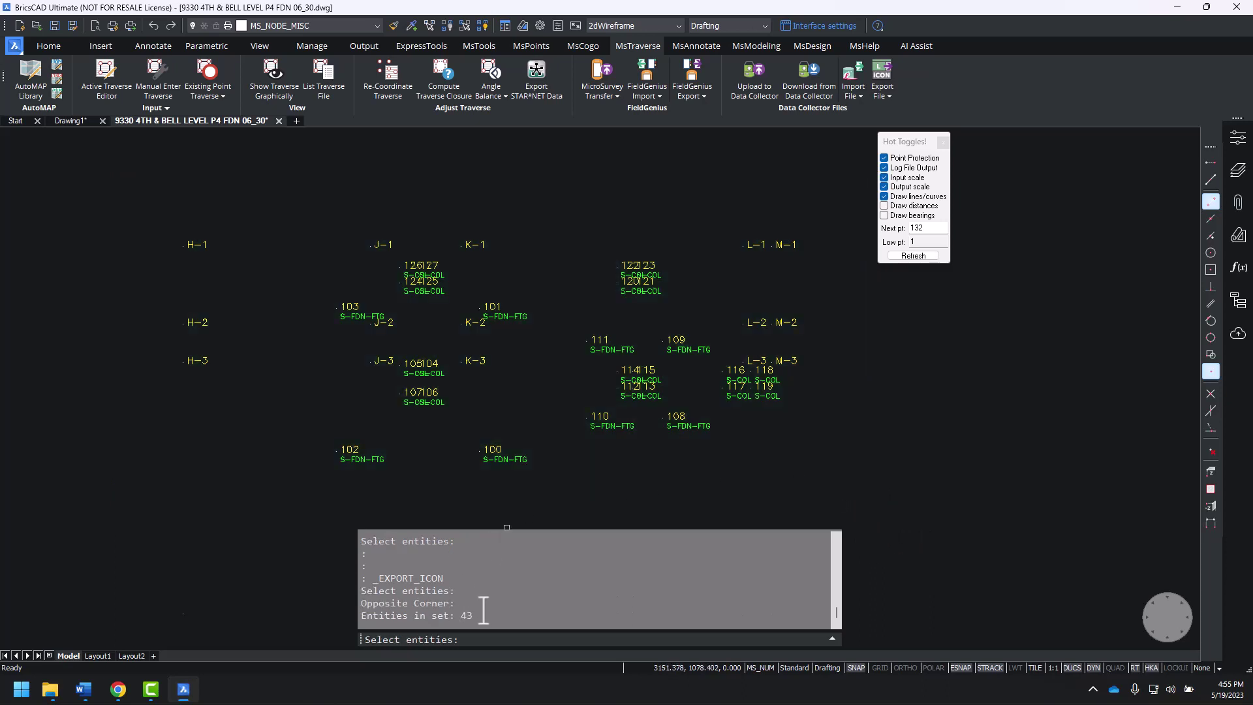
key(Return)
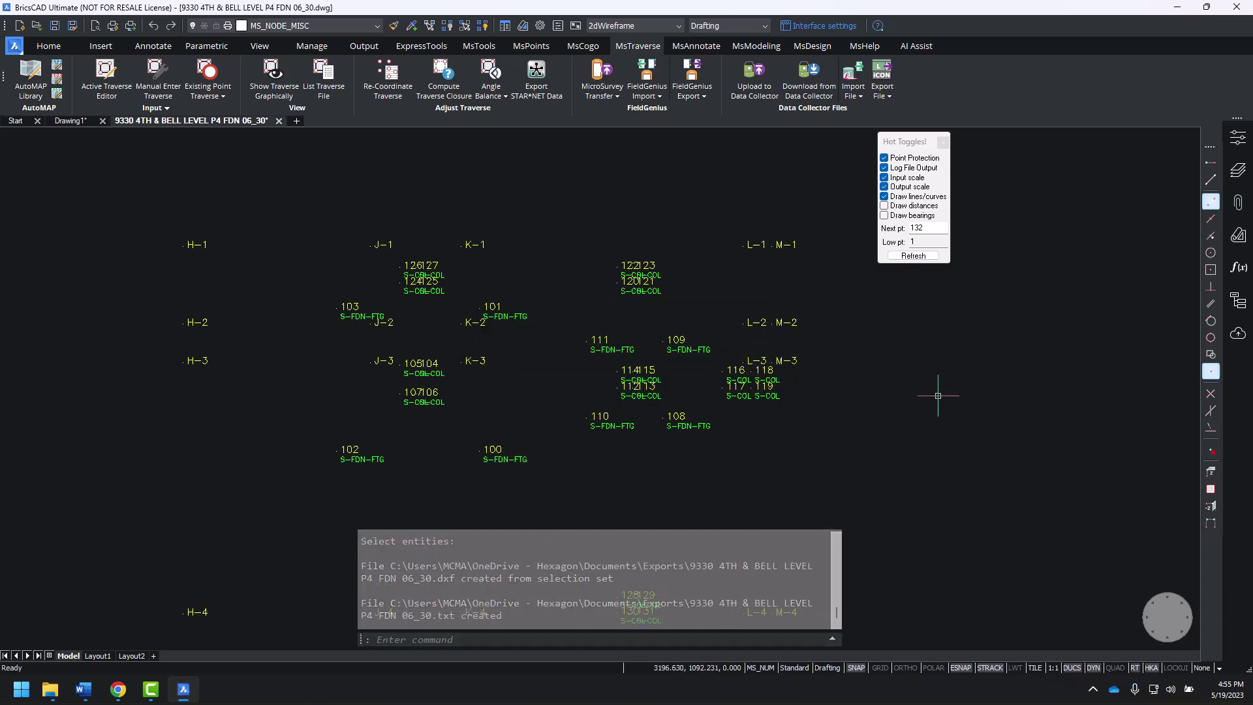
Step: Add the exported .txt point file as a new Bricsys 24/7 document, using the All files filter
click(1238, 336)
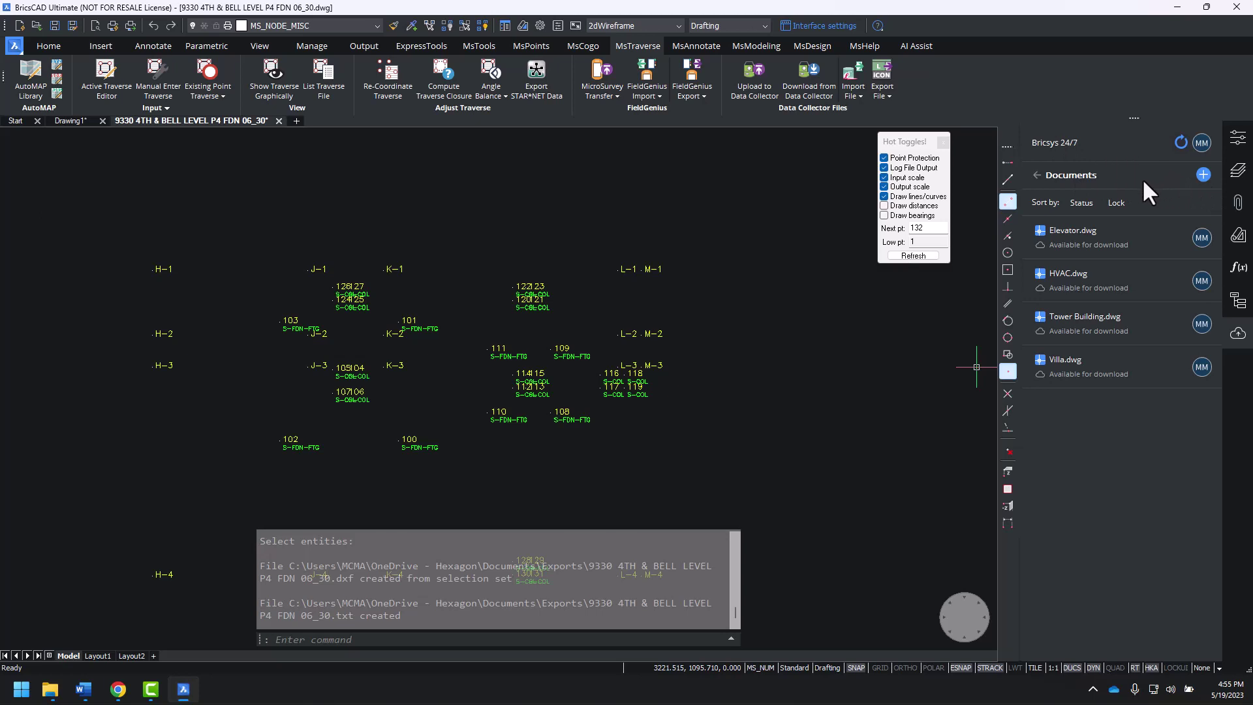
click(1203, 175)
click(642, 421)
click(575, 442)
click(519, 246)
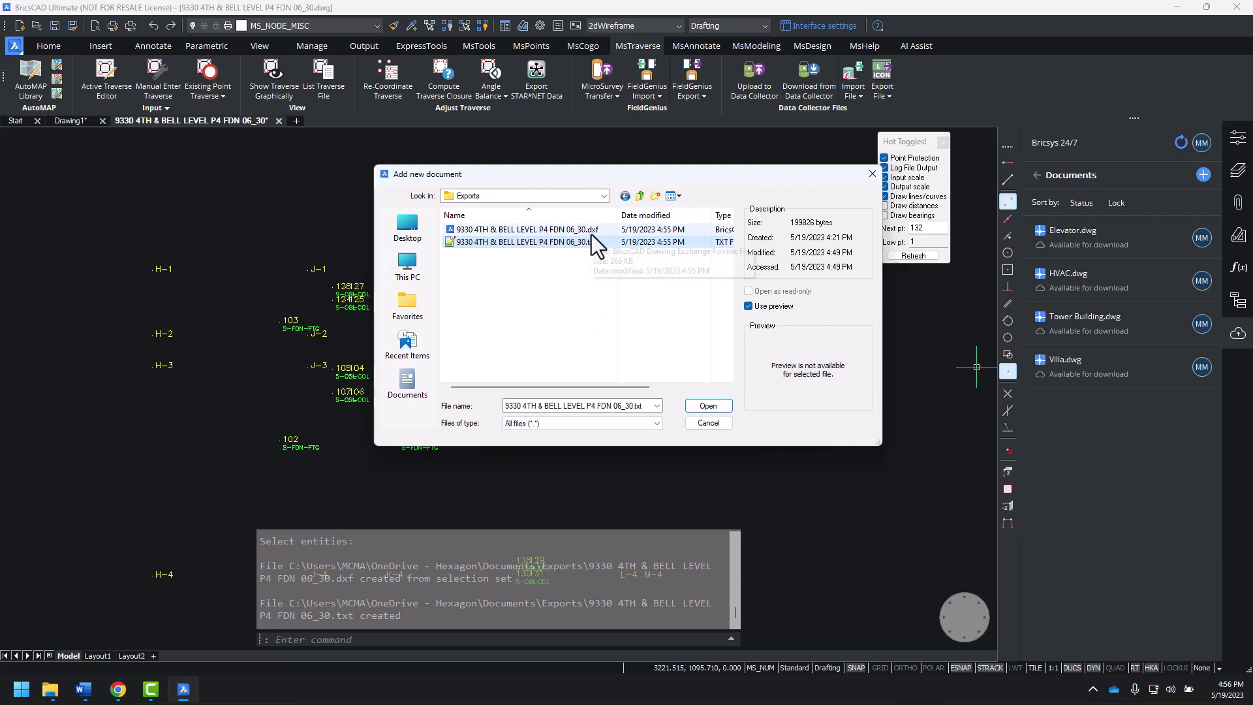
click(708, 406)
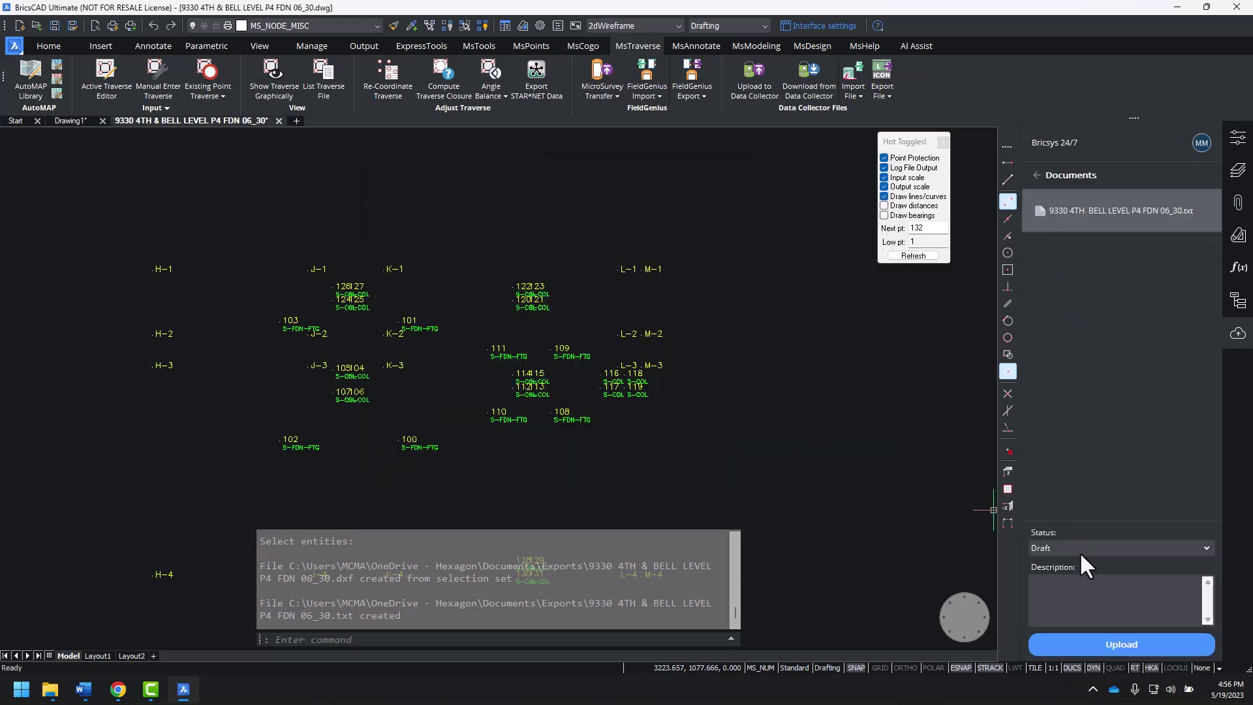
Step: Set the document status to Approved with description 'Ready for Layout' and upload it
click(1080, 550)
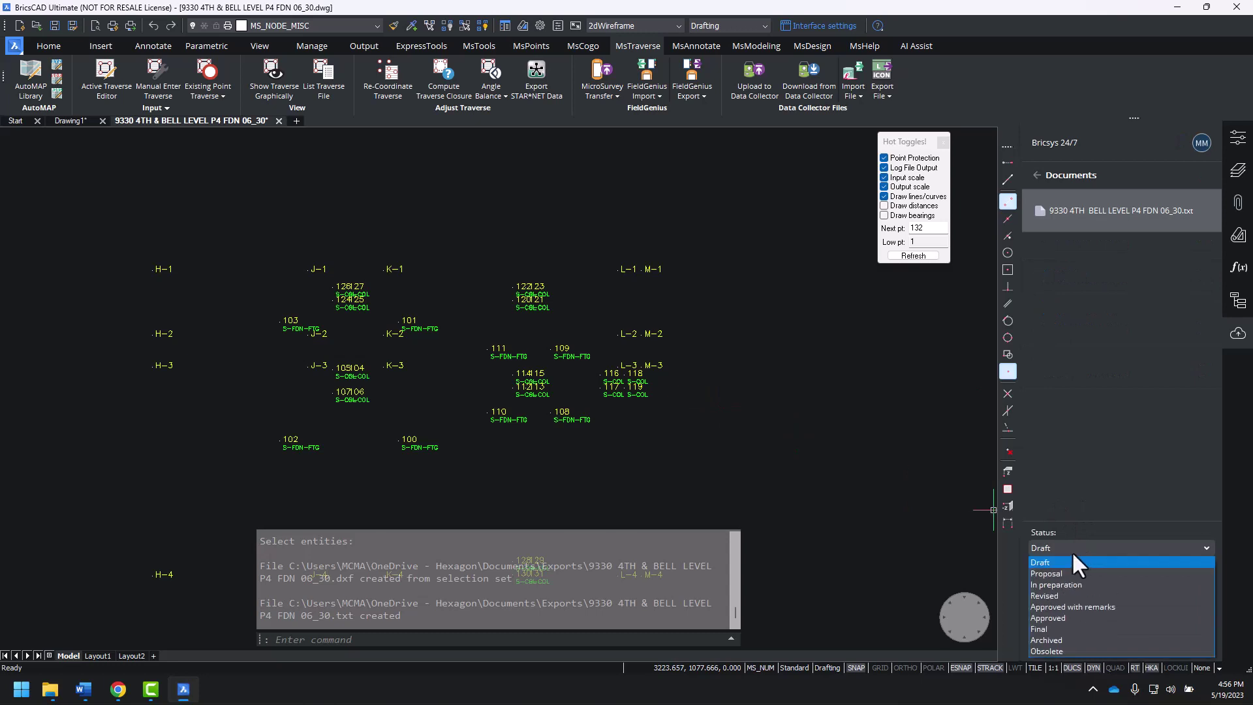
click(1057, 617)
click(1065, 593)
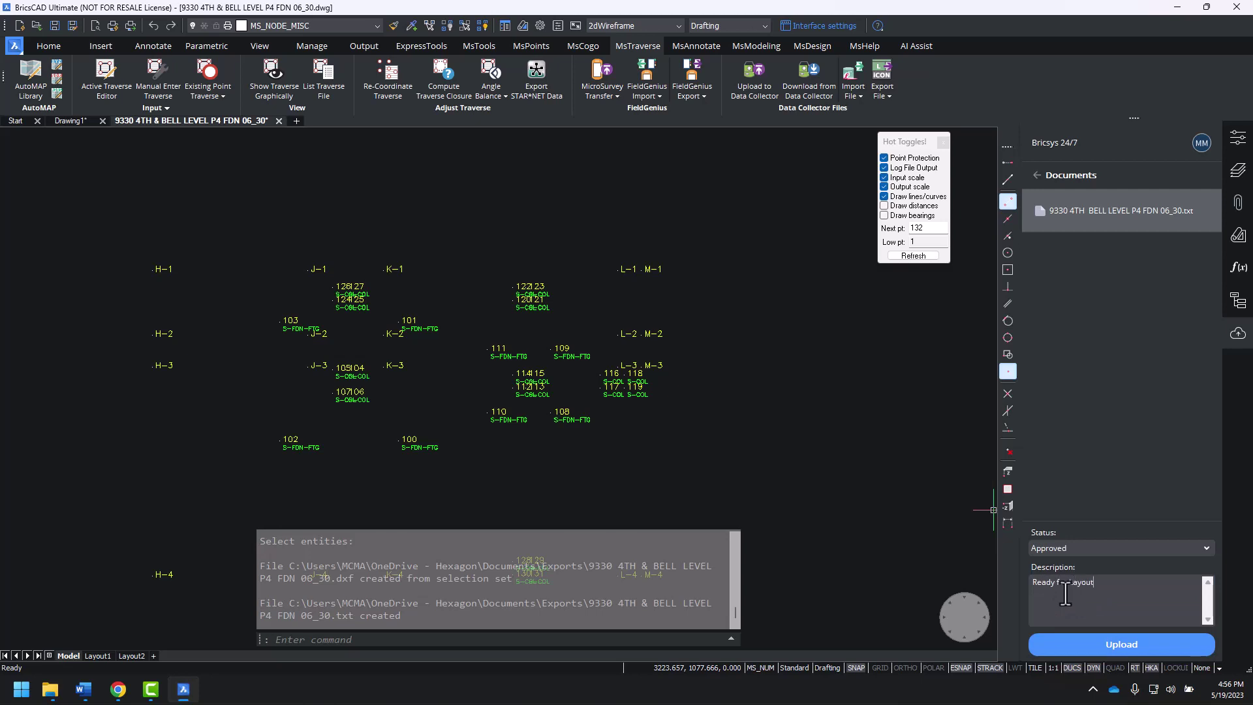
click(1152, 646)
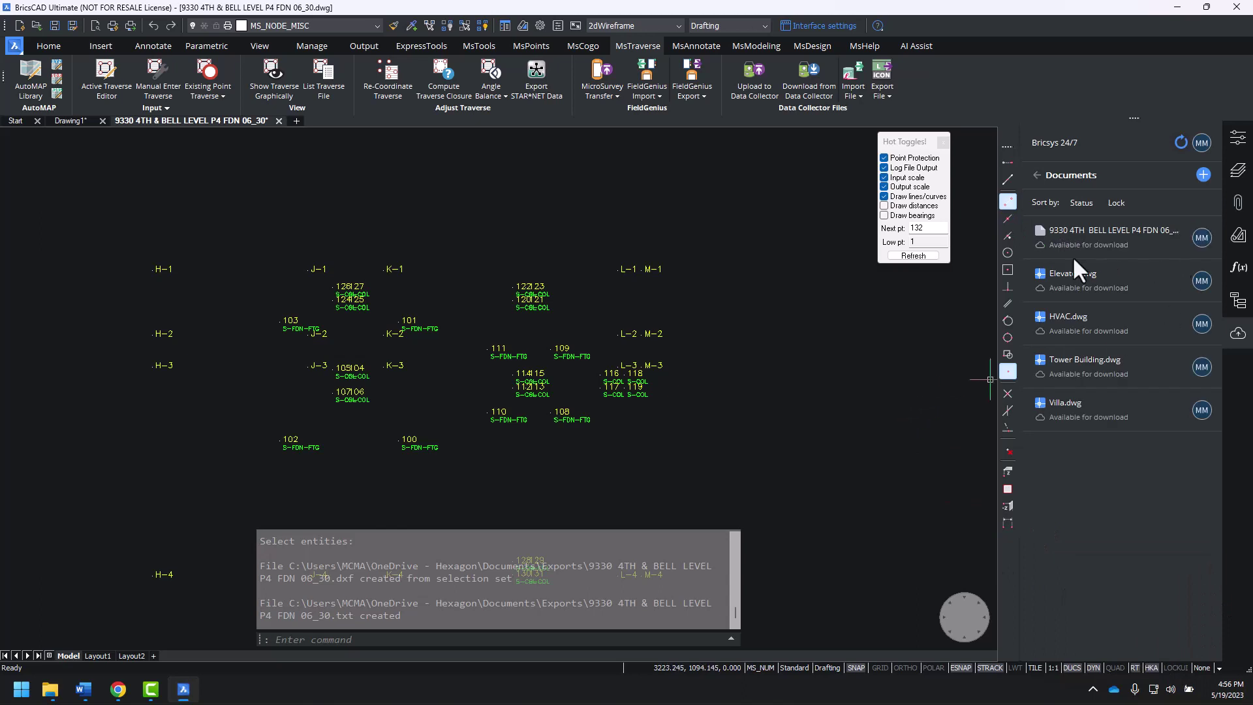
mouse_move(1105, 249)
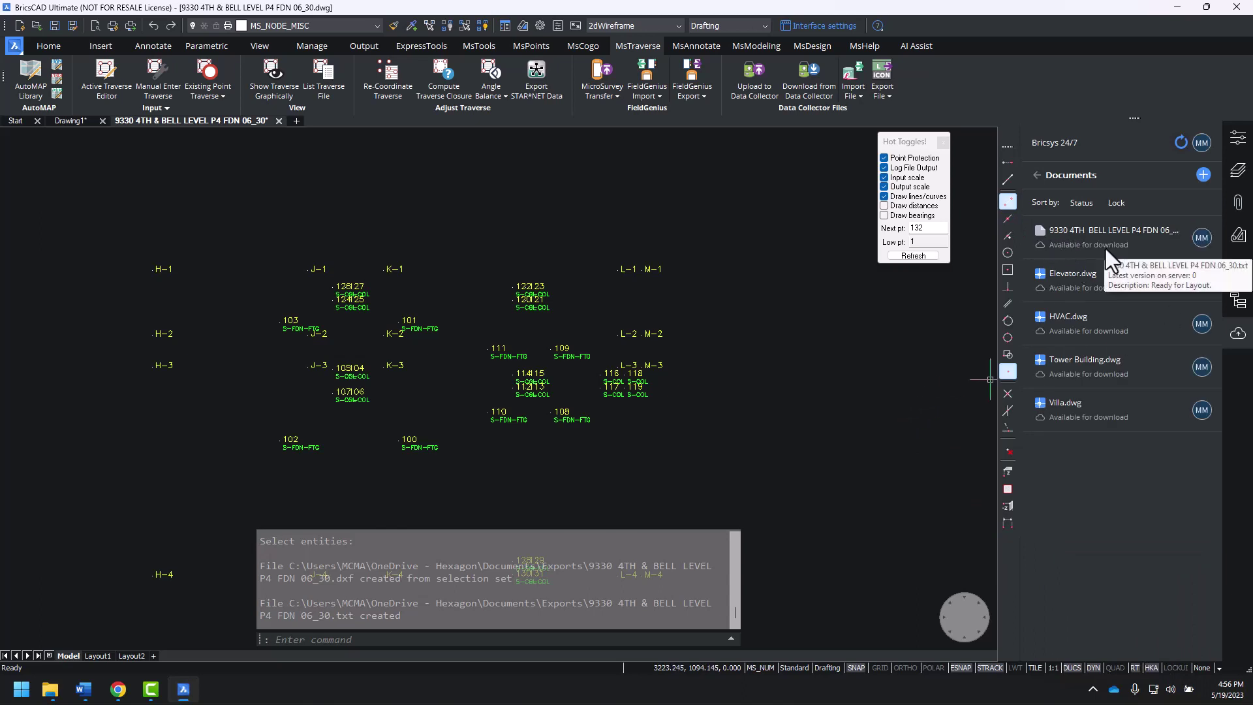